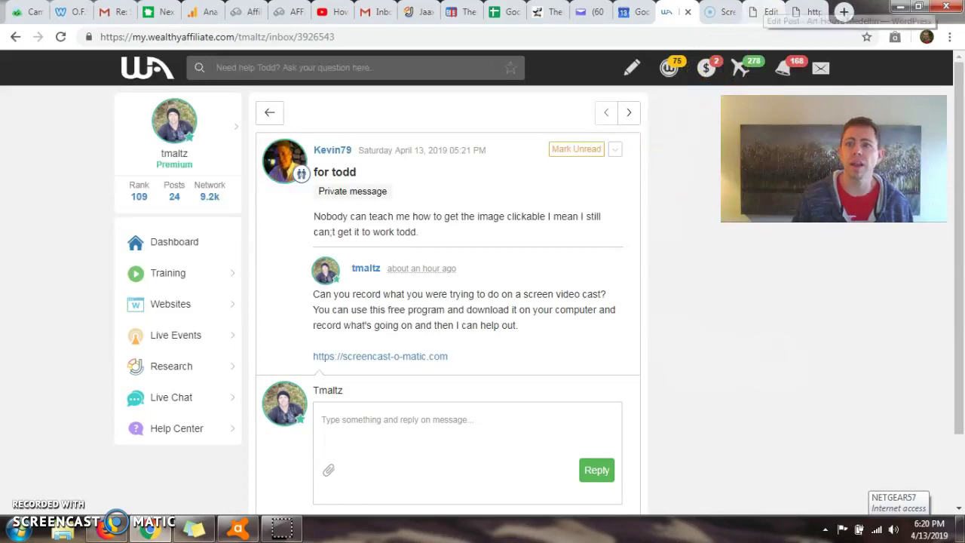
Step: Switch to the draft post's editor and try left alignment on the retirement banner image before centring it again
{"action": "left_click", "coordinate": [765, 12]}
{"action": "scroll", "coordinate": [209, 343], "scroll_direction": "up", "scroll_amount": 3}
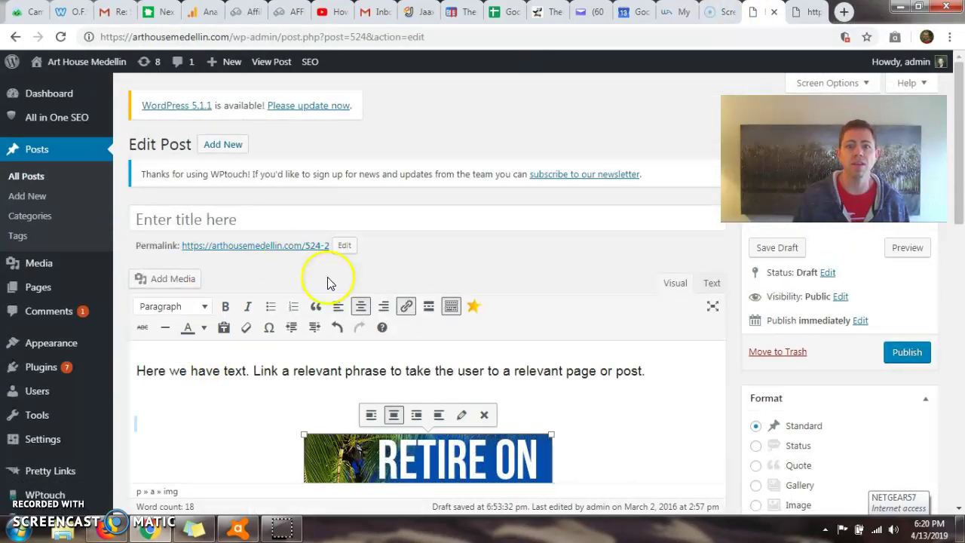
{"action": "scroll", "coordinate": [520, 260], "scroll_direction": "down", "scroll_amount": 3}
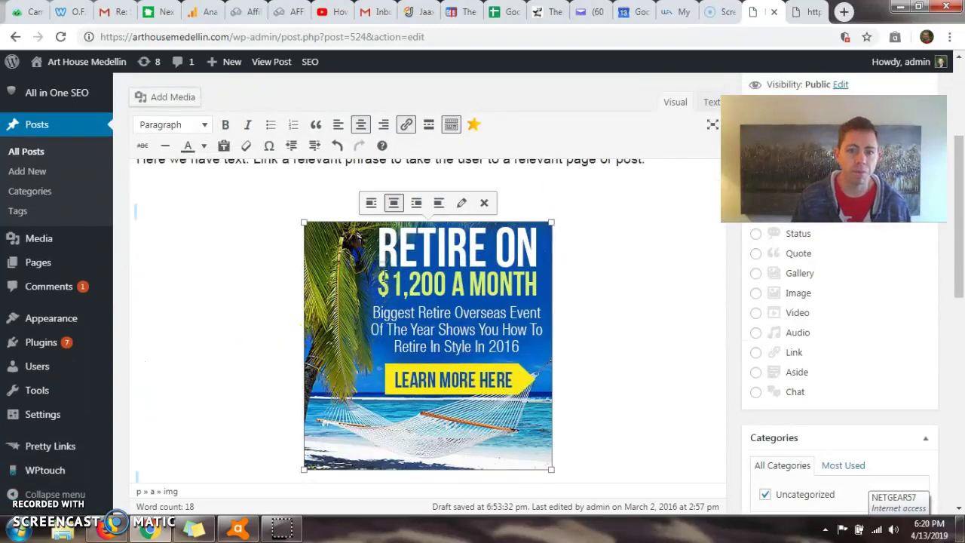
{"action": "left_click", "coordinate": [371, 203]}
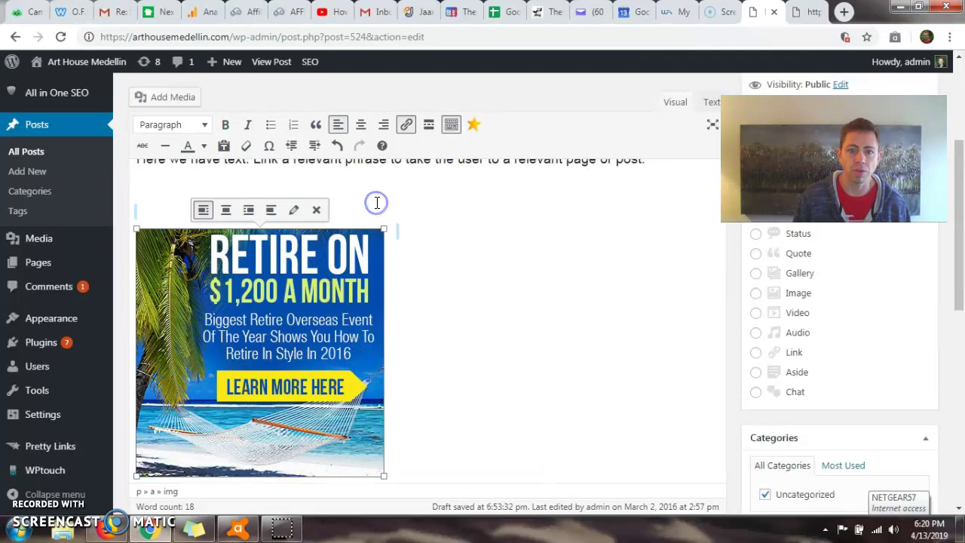
{"action": "left_click", "coordinate": [225, 210]}
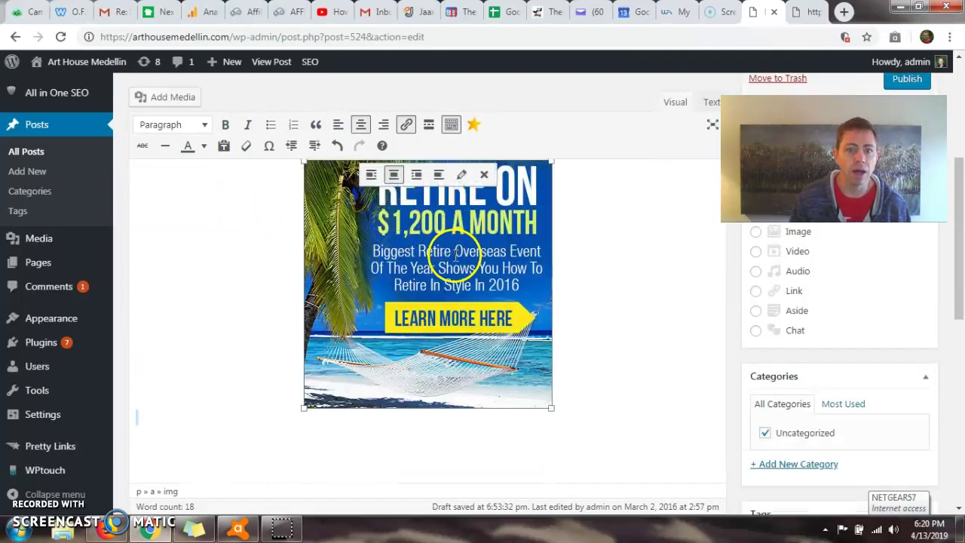
Step: Open the link settings of the centred retirement banner image and select its URL to examine it
{"action": "scroll", "coordinate": [454, 260], "scroll_direction": "up", "scroll_amount": 2}
{"action": "scroll", "coordinate": [454, 260], "scroll_direction": "down", "scroll_amount": 2}
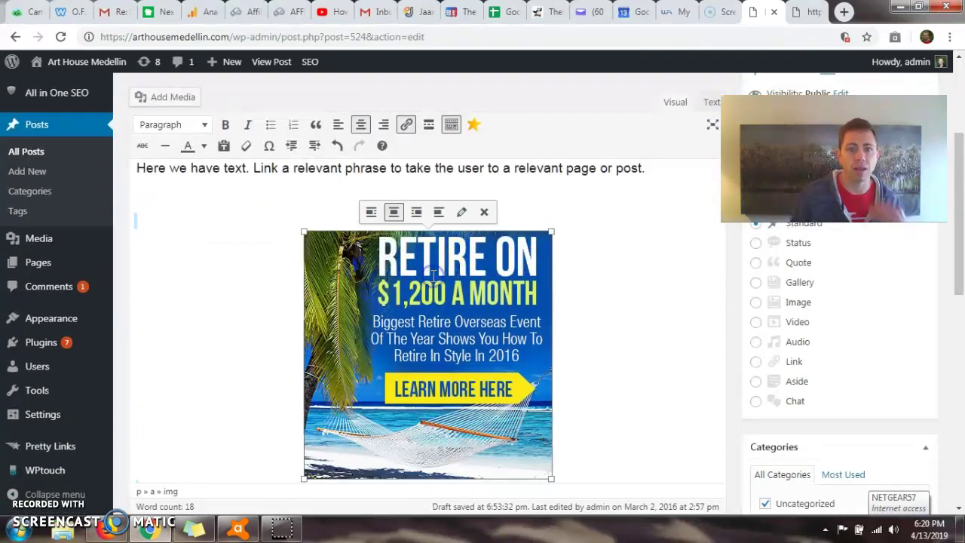
{"action": "left_click", "coordinate": [405, 126]}
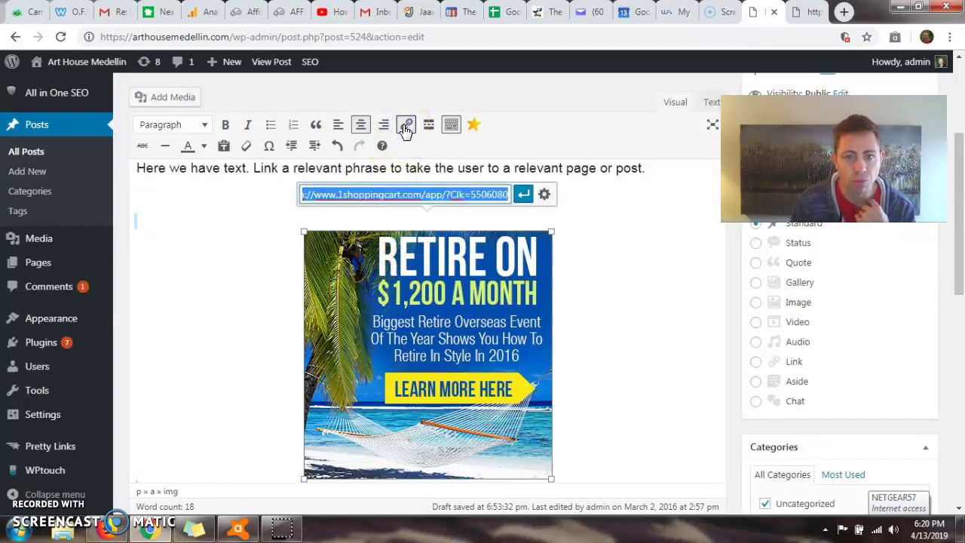
{"action": "left_click", "coordinate": [405, 127]}
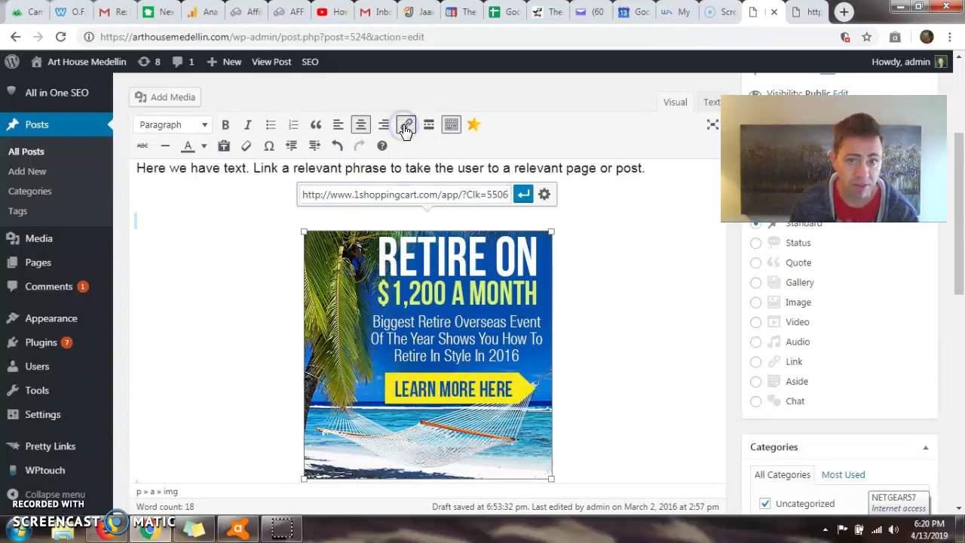
{"action": "triple_click", "coordinate": [417, 194]}
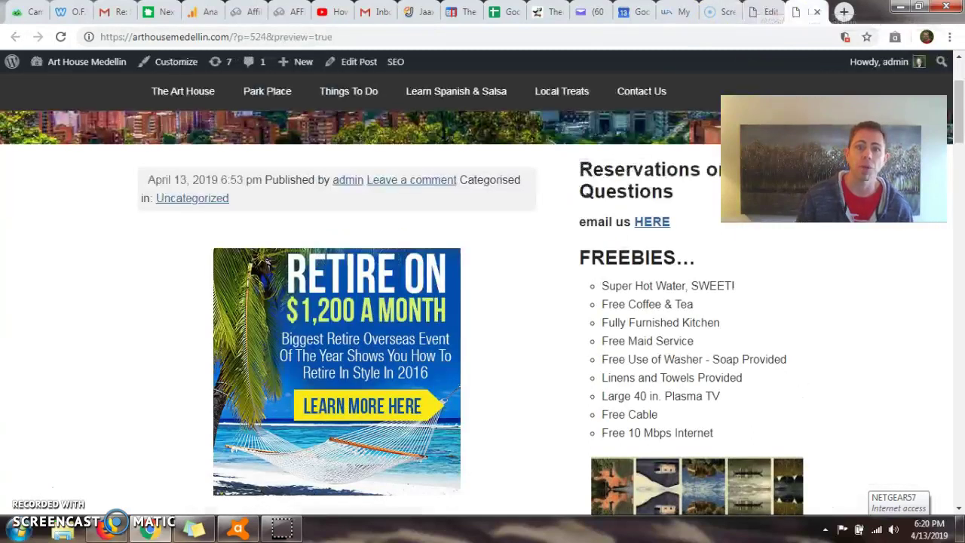
Step: Test the banner image's link in the post preview, close the linked page and return to the post editor
{"action": "left_click", "coordinate": [339, 313]}
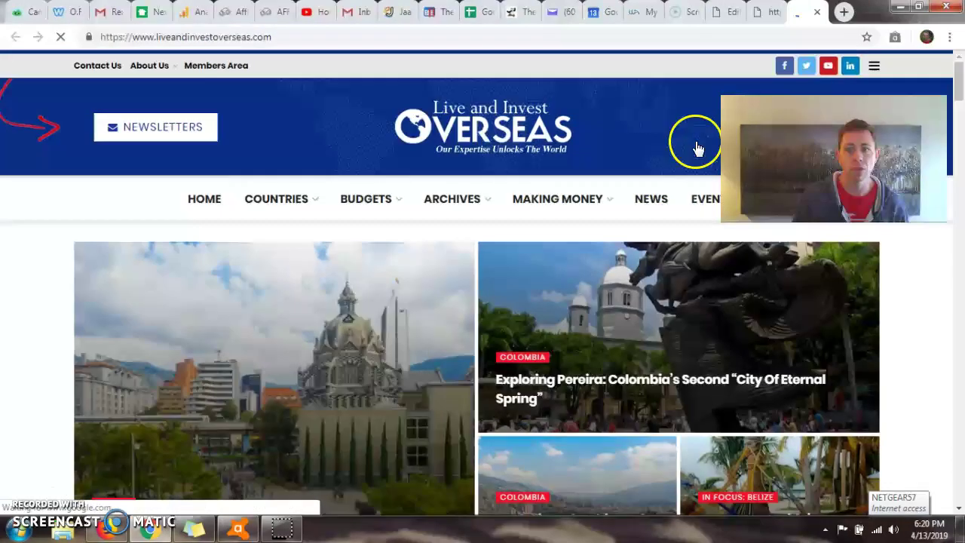
{"action": "left_click", "coordinate": [817, 12]}
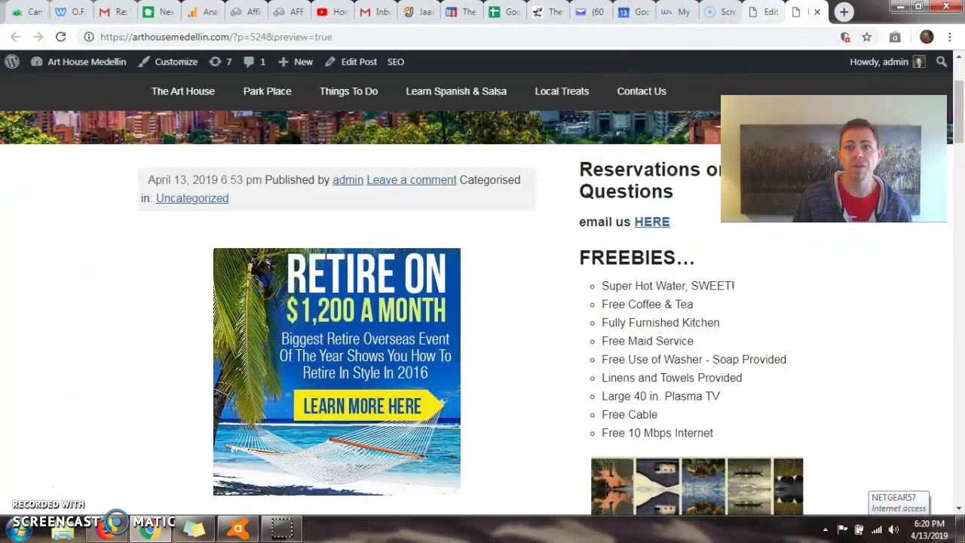
{"action": "left_click", "coordinate": [817, 12]}
Step: Insert the "colombian cupid" image from the media library on the empty line below the retirement banner
{"action": "scroll", "coordinate": [324, 392], "scroll_direction": "down", "scroll_amount": 3}
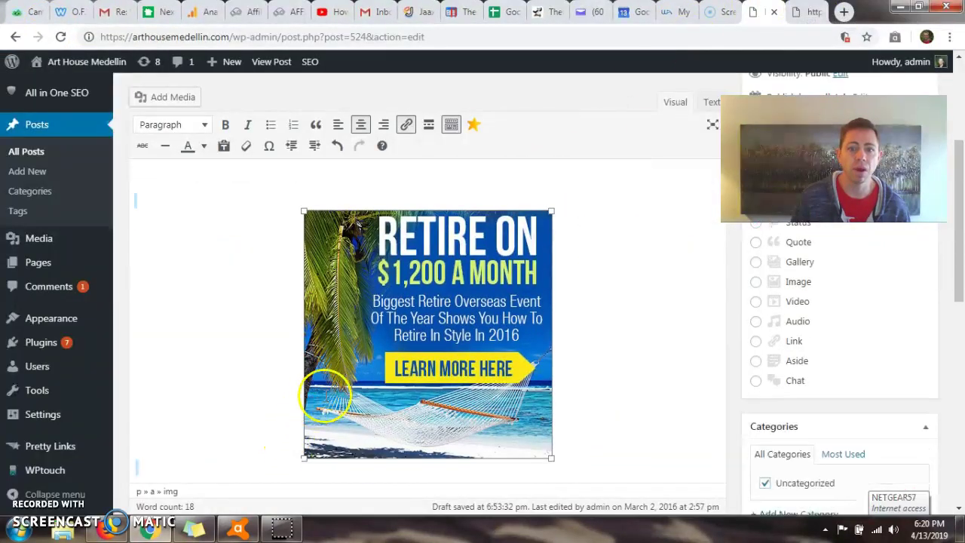
{"action": "left_click", "coordinate": [589, 279]}
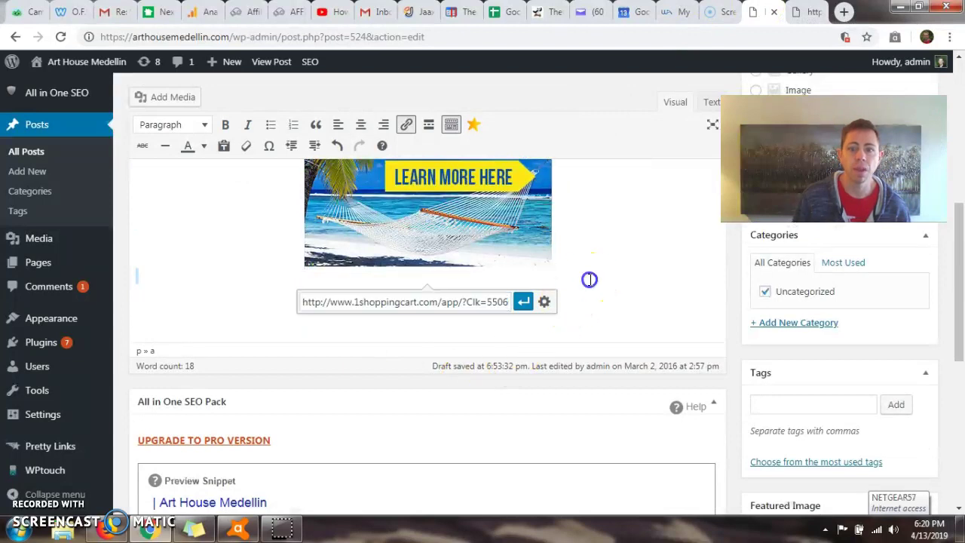
{"action": "left_click", "coordinate": [571, 245]}
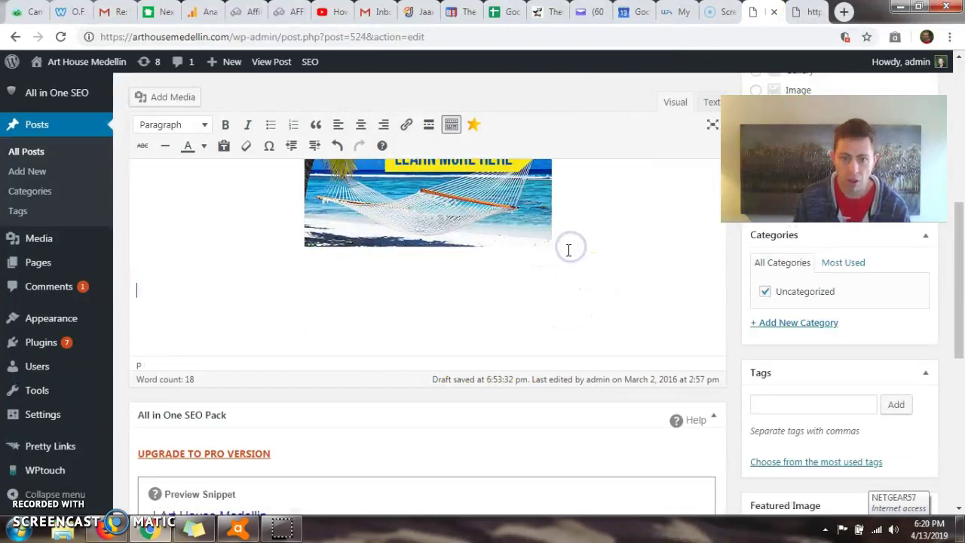
{"action": "left_click", "coordinate": [174, 98]}
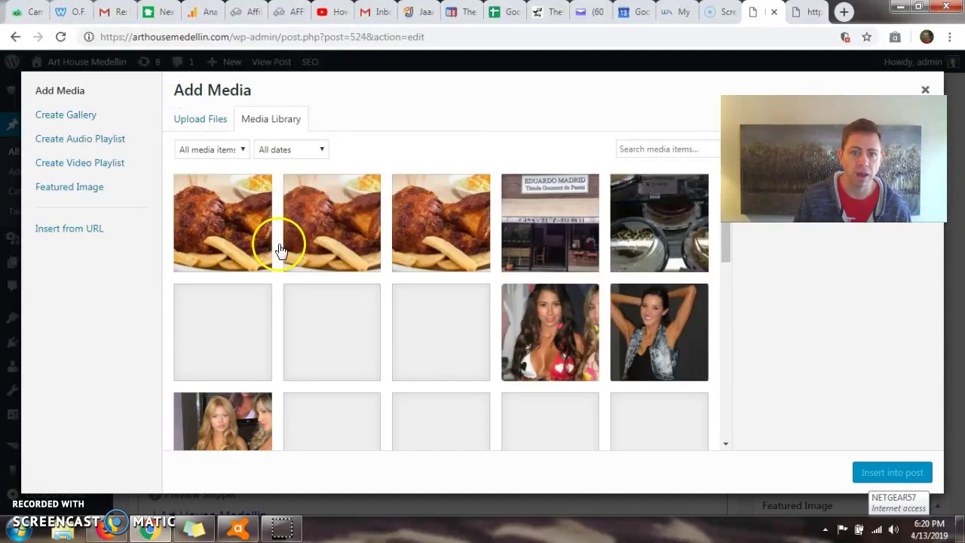
{"action": "left_click", "coordinate": [231, 229]}
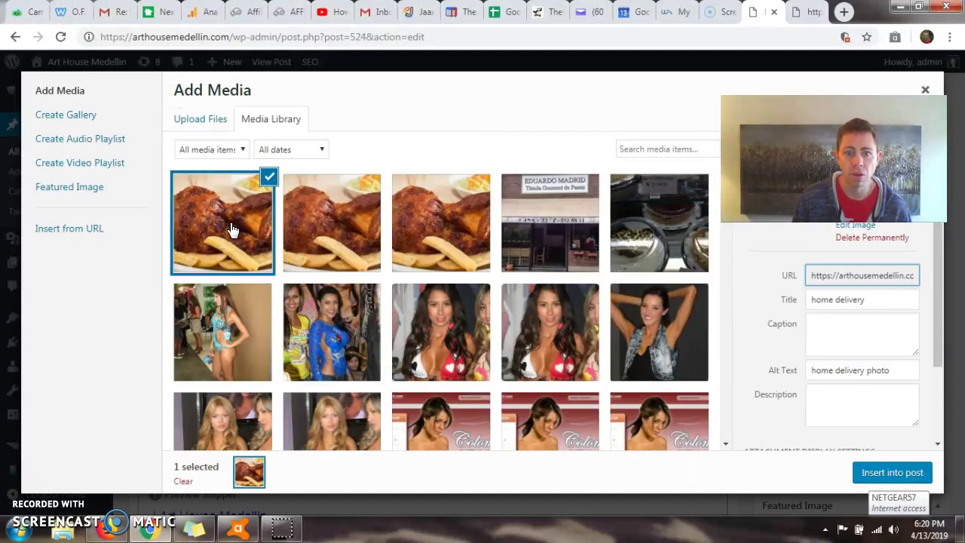
{"action": "scroll", "coordinate": [513, 254], "scroll_direction": "down", "scroll_amount": 3}
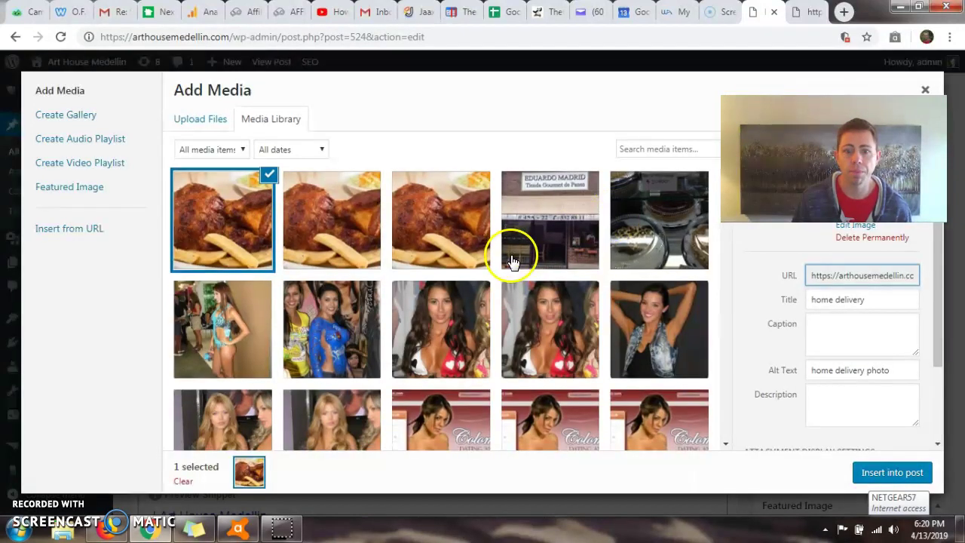
{"action": "left_click", "coordinate": [454, 306]}
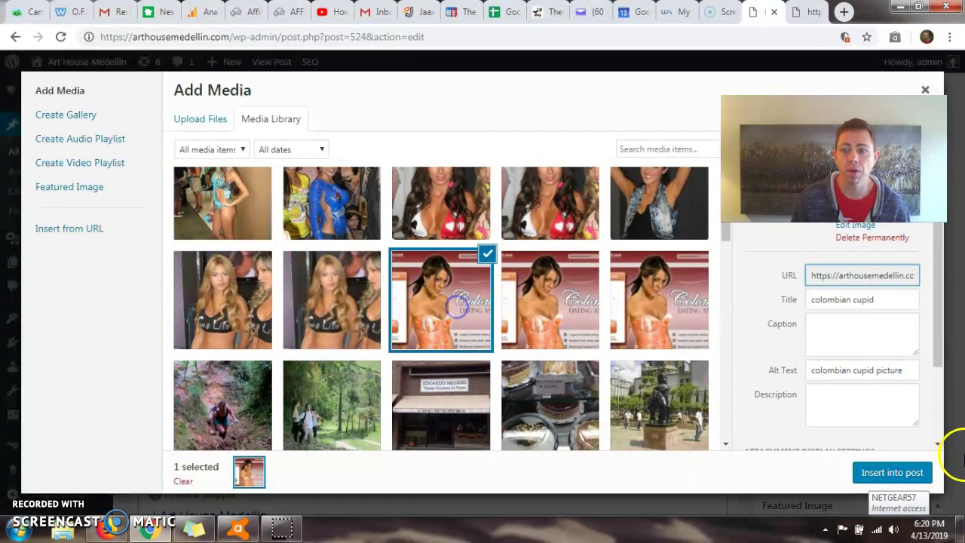
{"action": "left_click", "coordinate": [874, 470]}
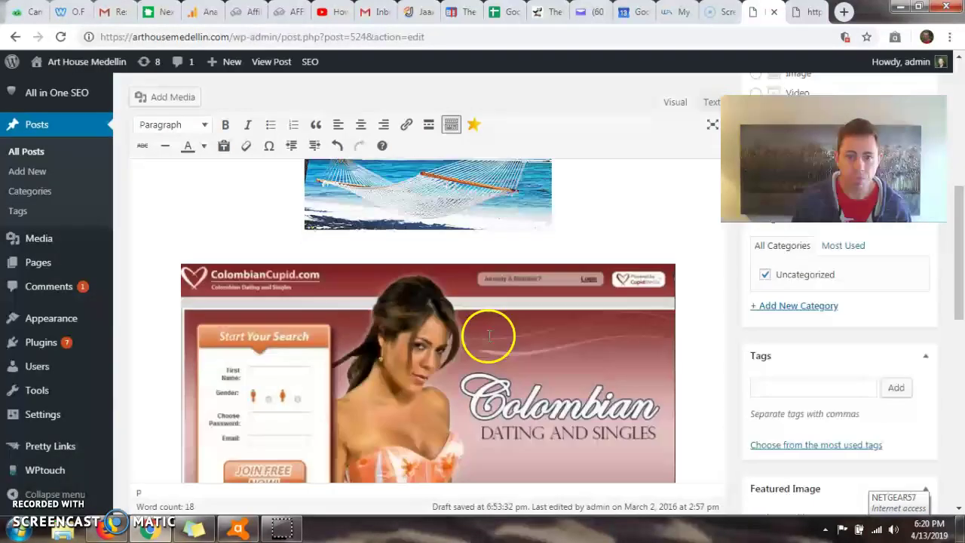
{"action": "scroll", "coordinate": [544, 271], "scroll_direction": "up", "scroll_amount": 1}
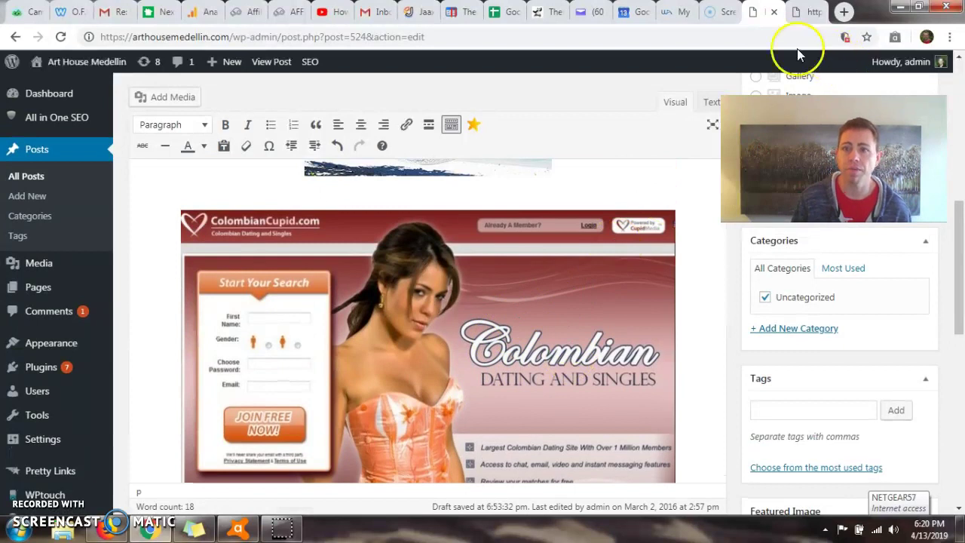
Step: Open Amazon in a new browser tab and go to the Echo Plus (2nd Gen) bundle product page
{"action": "left_click", "coordinate": [845, 12]}
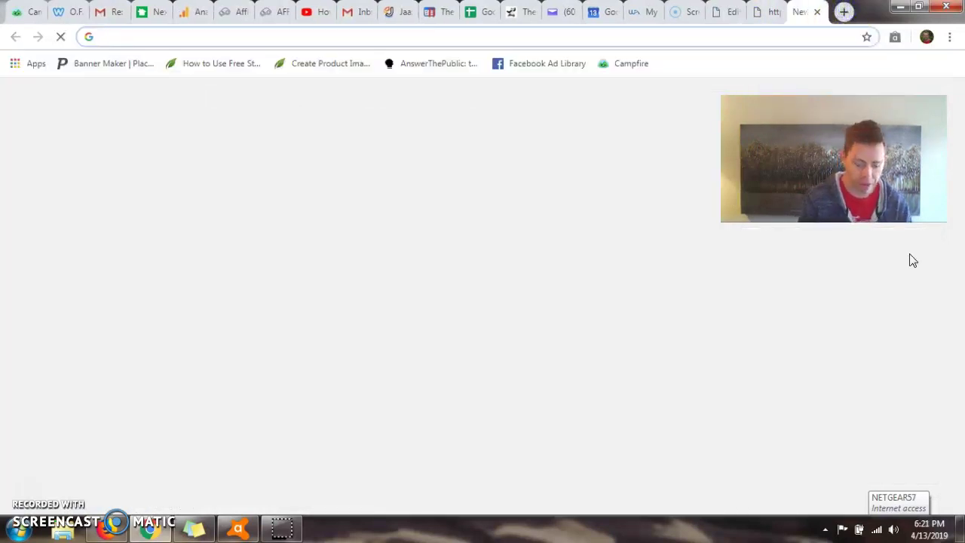
{"action": "type", "text": "am"}
{"action": "key", "text": "Return"}
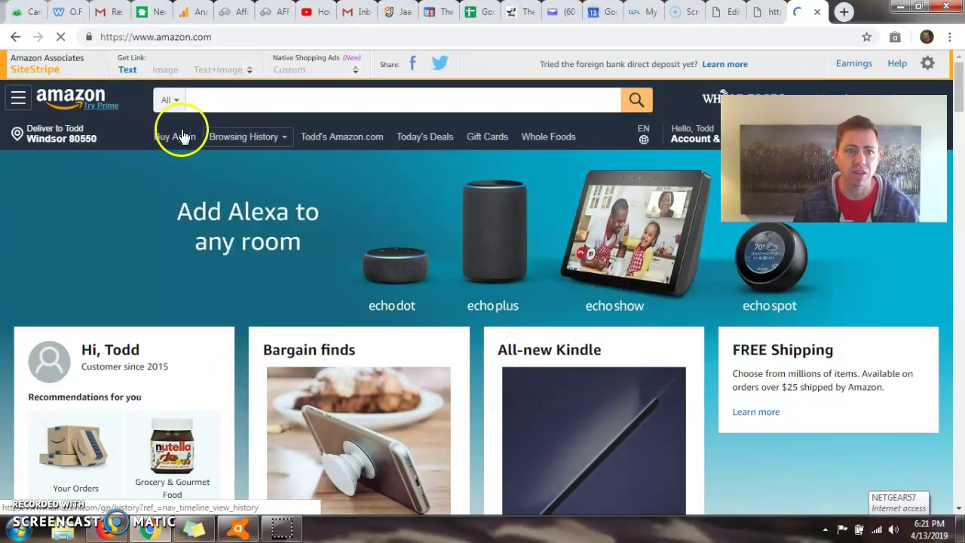
{"action": "left_click", "coordinate": [508, 258]}
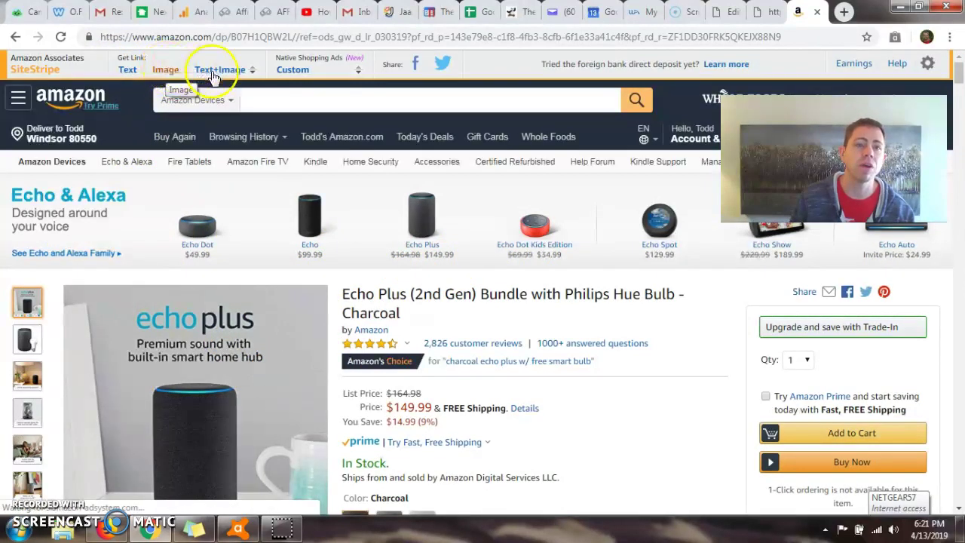
Step: Examine the SiteStripe image link and text+image link codes for the Echo Plus product page
{"action": "mouse_move", "coordinate": [172, 294]}
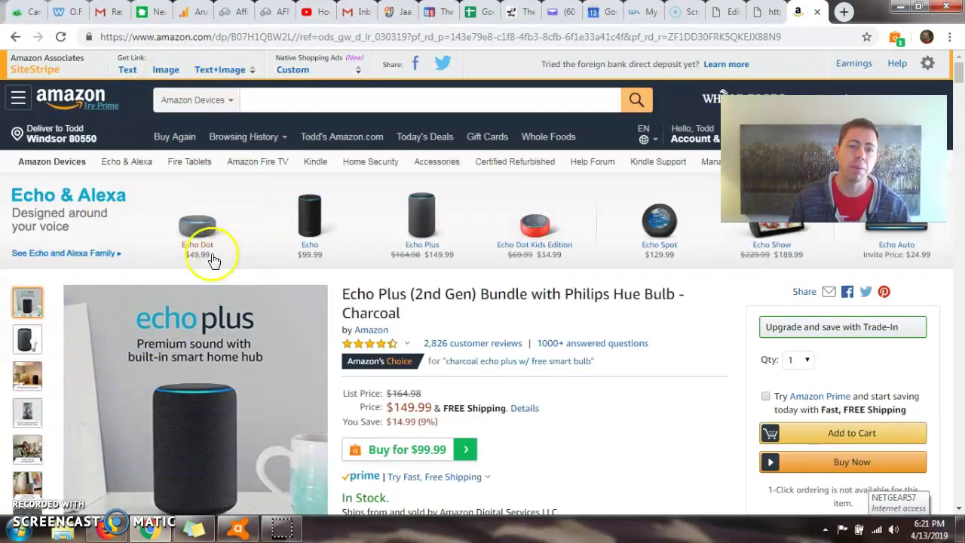
{"action": "left_click", "coordinate": [173, 72]}
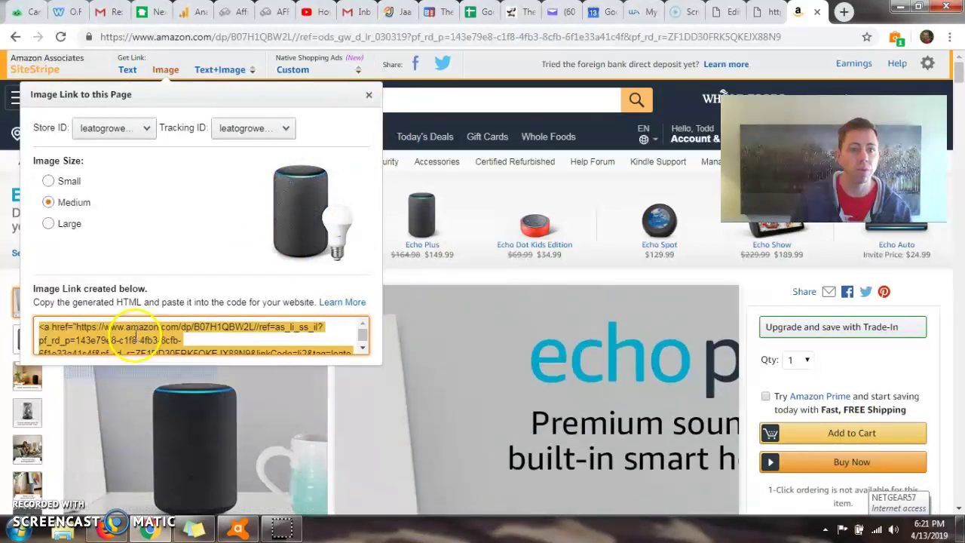
{"action": "left_click", "coordinate": [369, 98]}
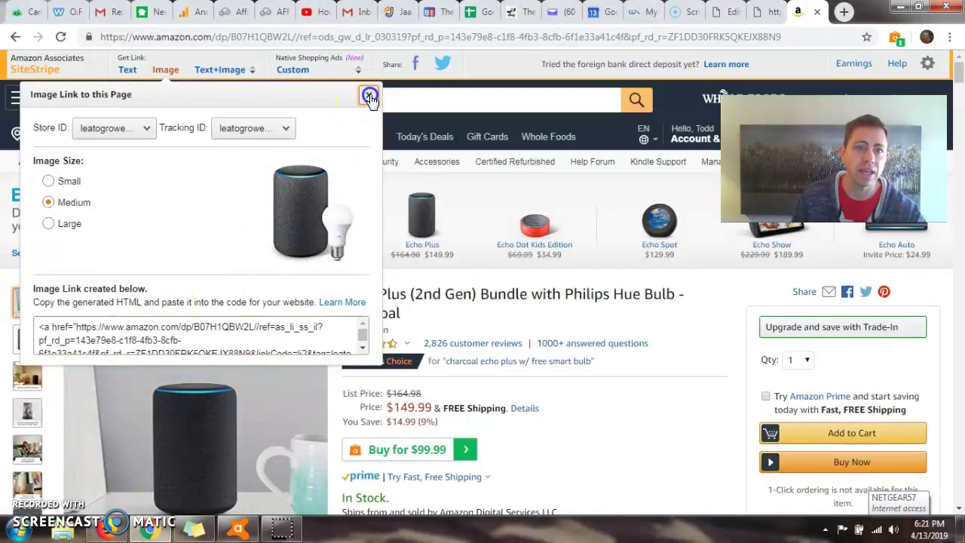
{"action": "left_click", "coordinate": [230, 69]}
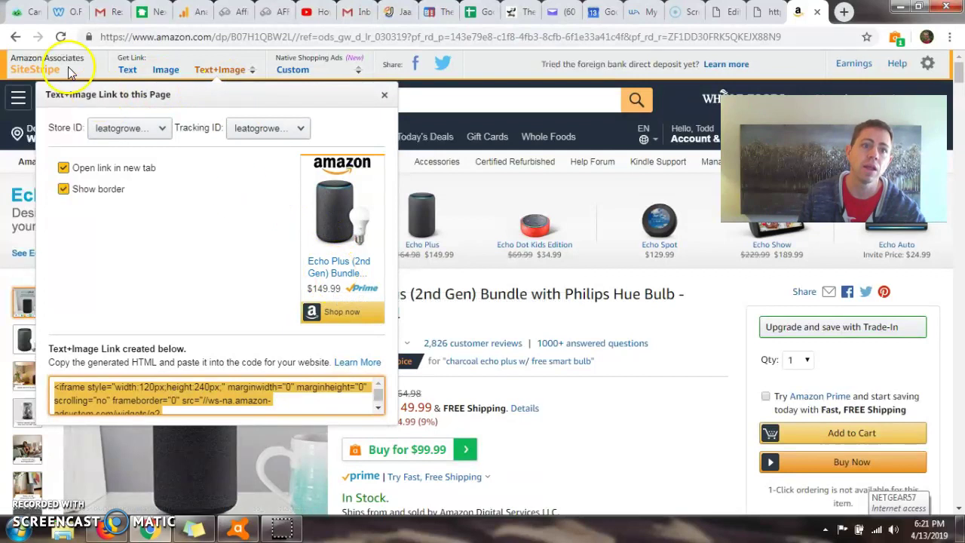
Step: Get the short text affiliate link for the Echo Plus page and return to the WordPress post editor
{"action": "left_click", "coordinate": [127, 69]}
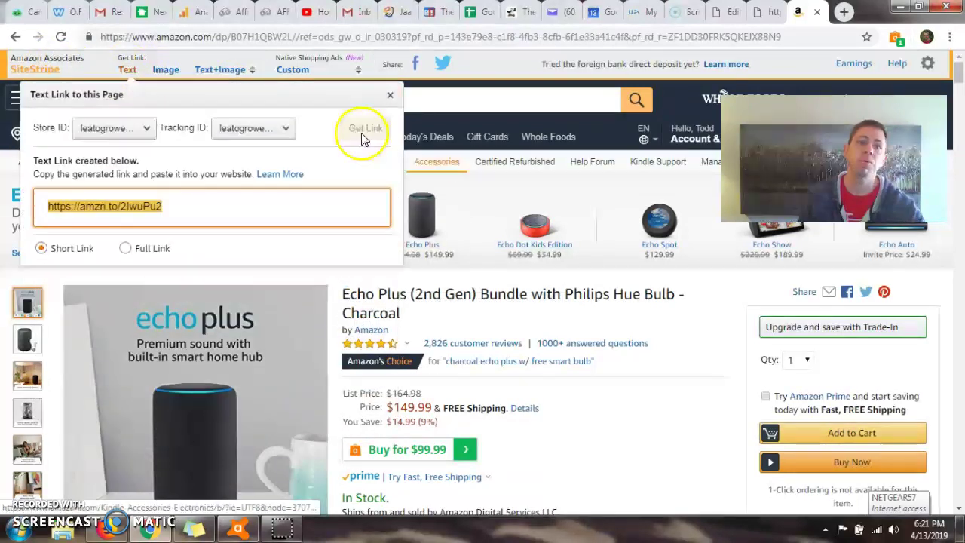
{"action": "left_click", "coordinate": [71, 208]}
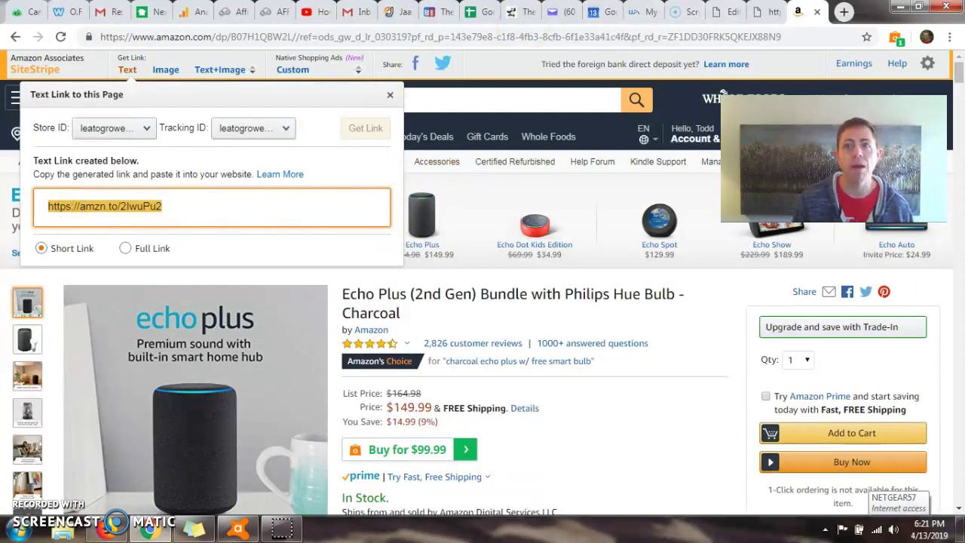
{"action": "left_click", "coordinate": [762, 11]}
{"action": "left_click", "coordinate": [727, 12]}
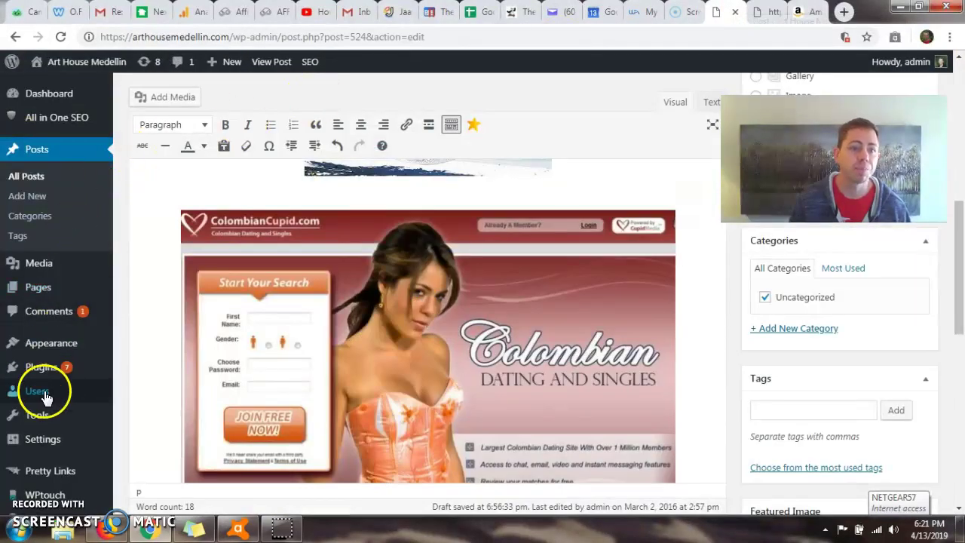
{"action": "scroll", "coordinate": [46, 403], "scroll_direction": "down", "scroll_amount": 2}
{"action": "mouse_move", "coordinate": [39, 414]}
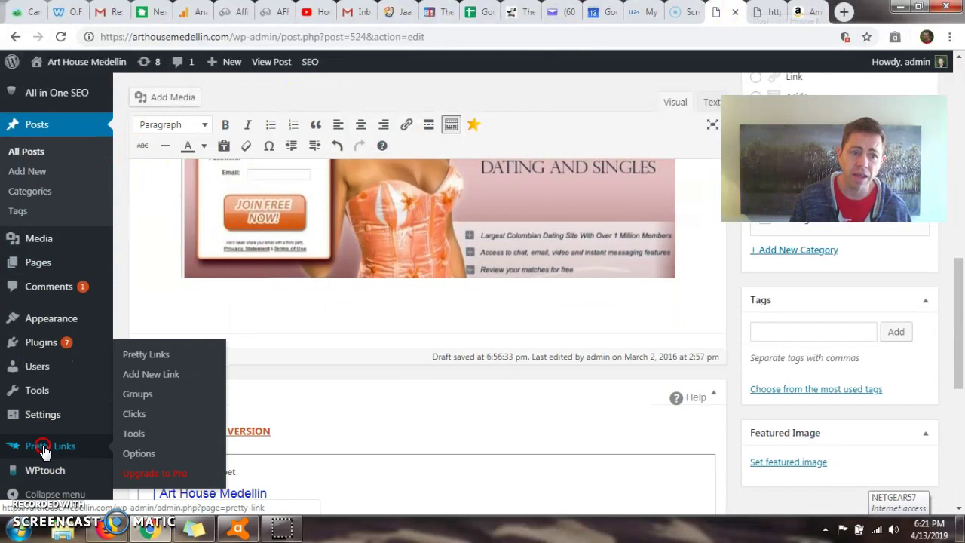
{"action": "right_click", "coordinate": [43, 451]}
{"action": "left_click", "coordinate": [29, 446]}
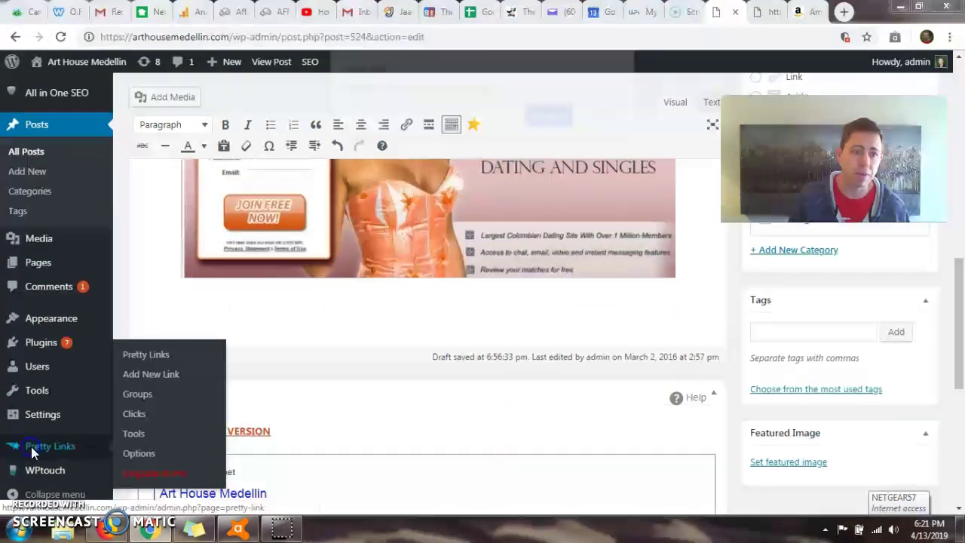
{"action": "left_click", "coordinate": [33, 446]}
{"action": "left_click", "coordinate": [601, 117]}
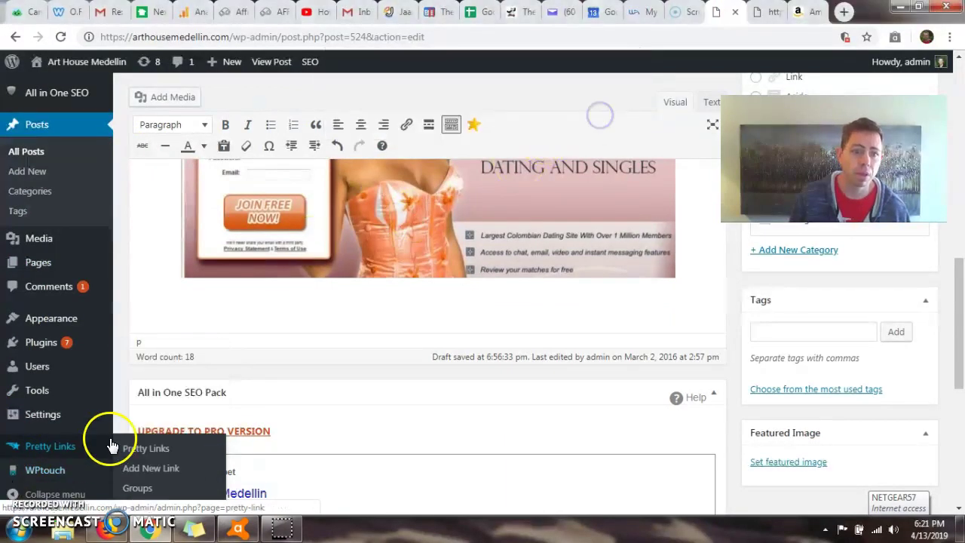
Step: Open the Pretty Links page for adding a new link in a separate tab and switch to it
{"action": "right_click", "coordinate": [75, 448]}
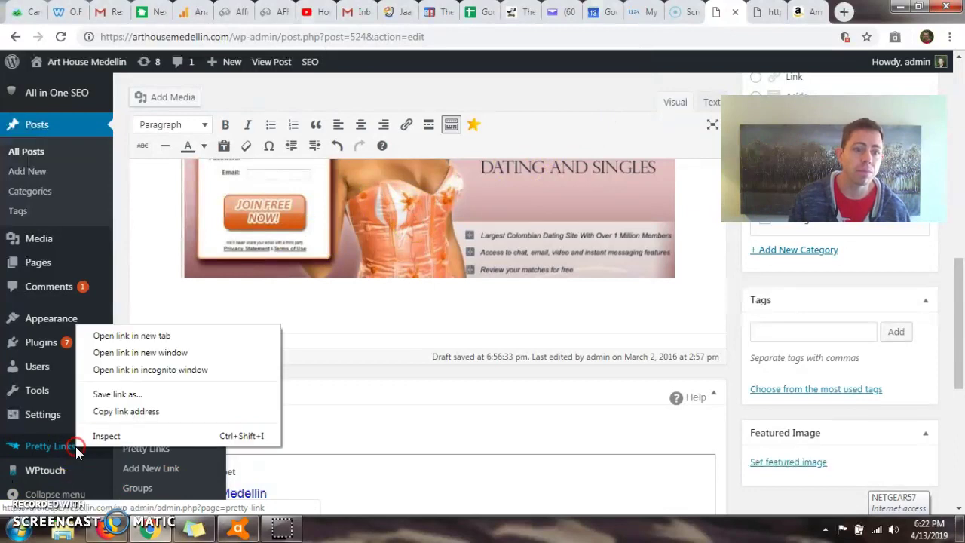
{"action": "right_click", "coordinate": [140, 473]}
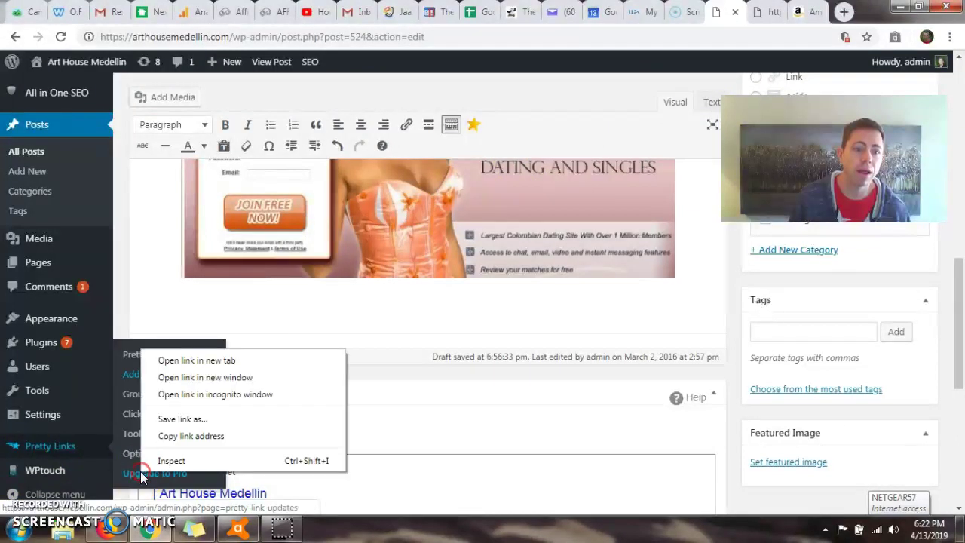
{"action": "right_click", "coordinate": [61, 445]}
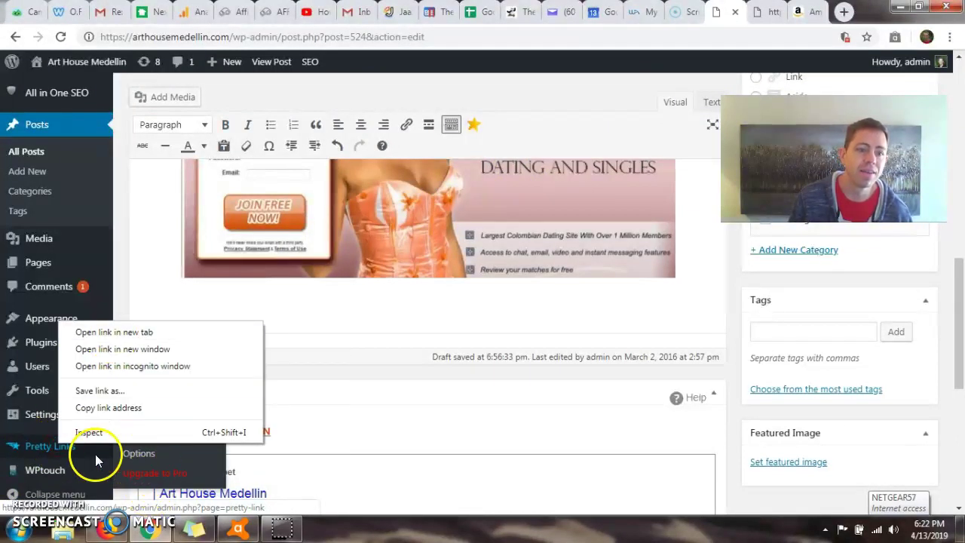
{"action": "left_click", "coordinate": [376, 460]}
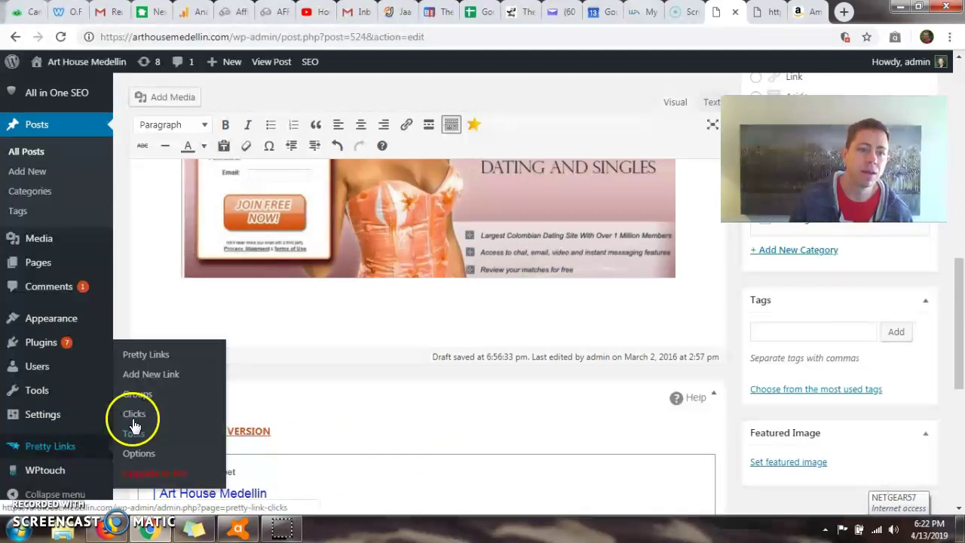
{"action": "right_click", "coordinate": [162, 373]}
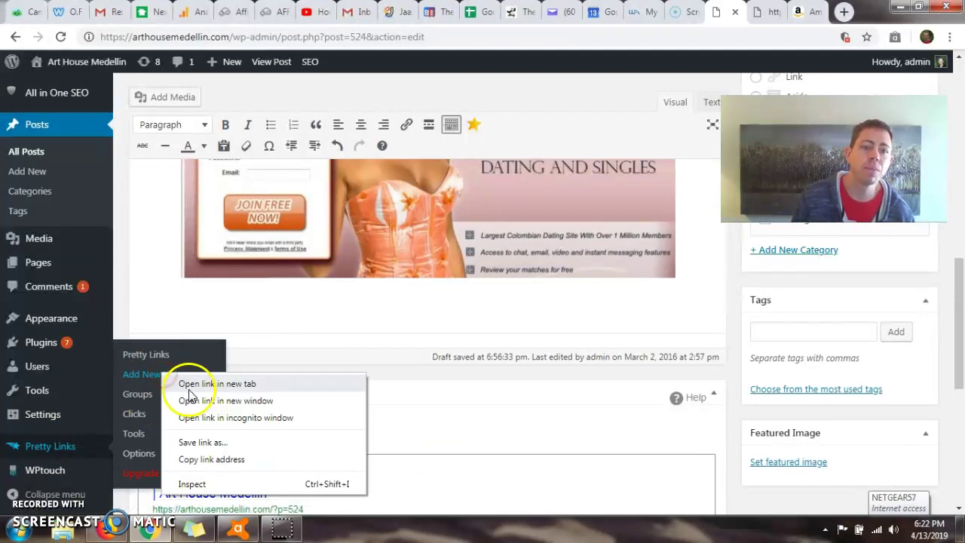
{"action": "left_click", "coordinate": [193, 389]}
{"action": "left_click", "coordinate": [724, 11]}
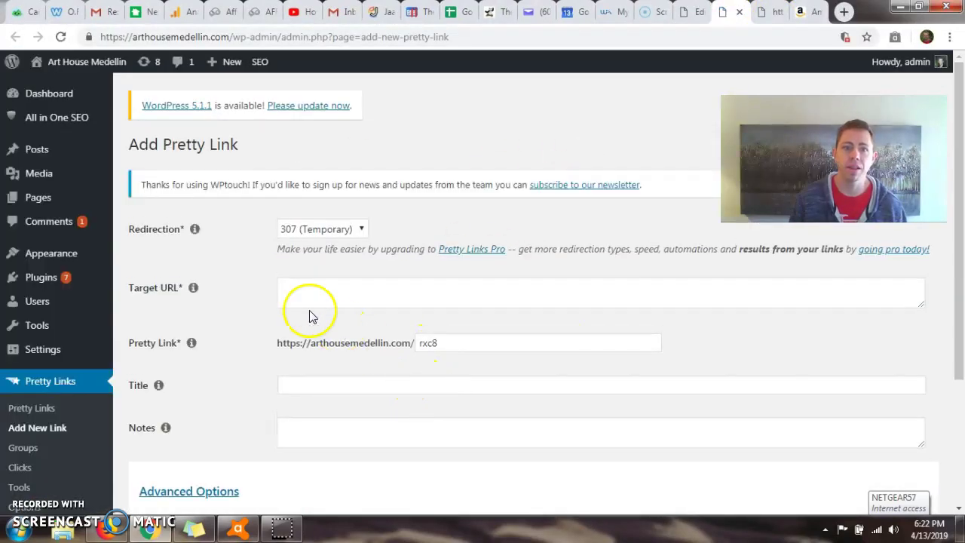
{"action": "left_click", "coordinate": [297, 297]}
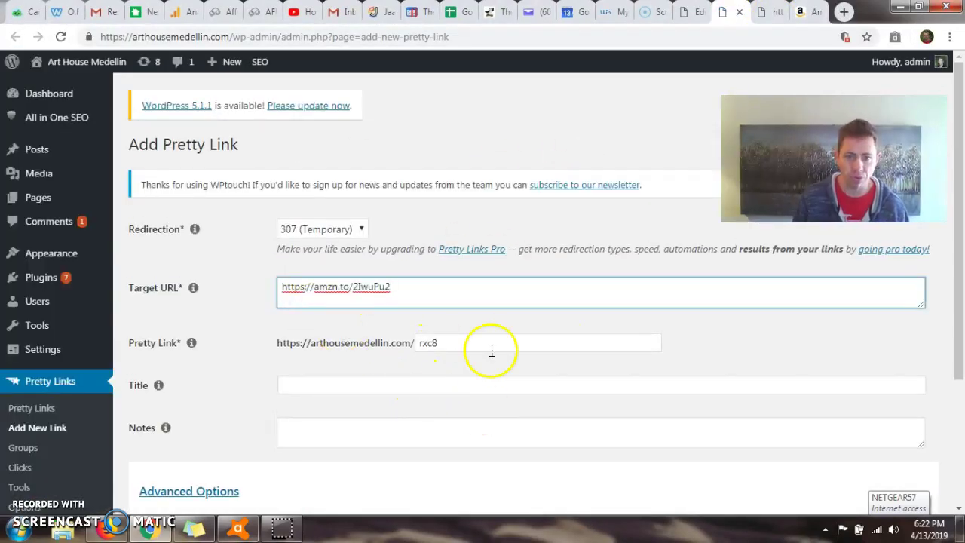
{"action": "double_click", "coordinate": [461, 344]}
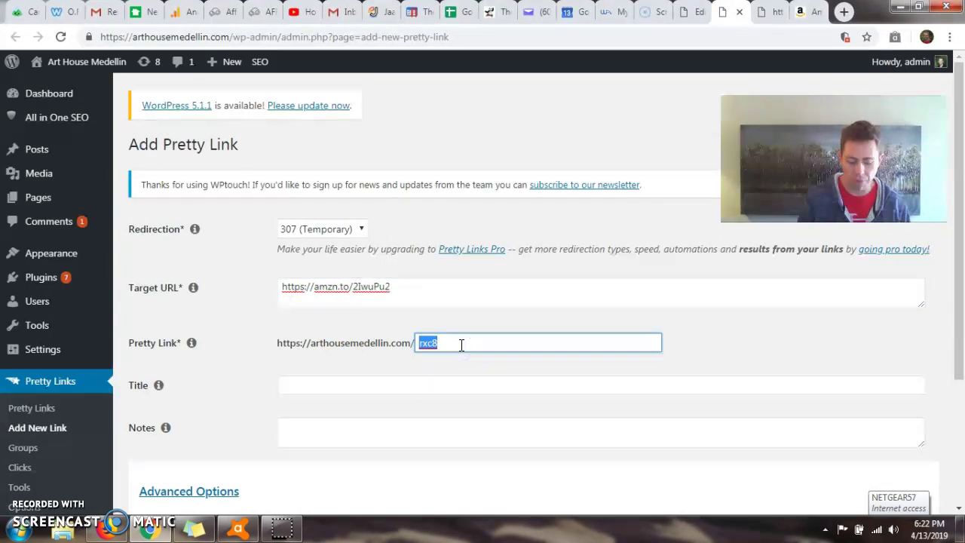
{"action": "type", "text": "go"}
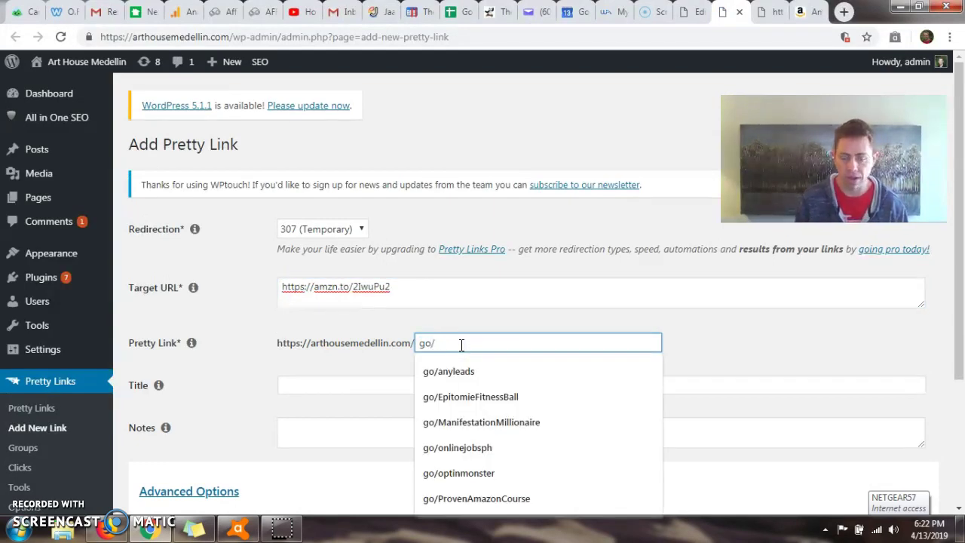
{"action": "type", "text": "/echo"}
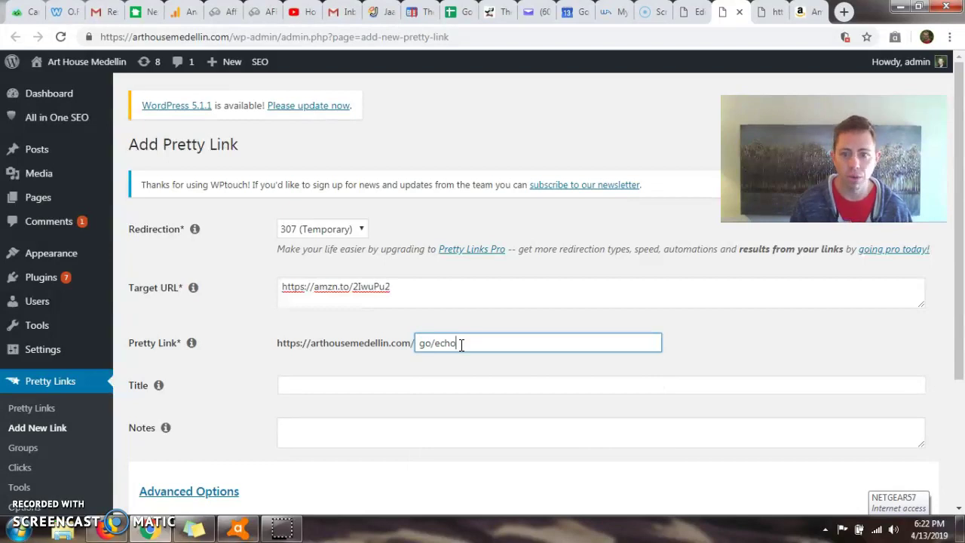
{"action": "left_click", "coordinate": [750, 354]}
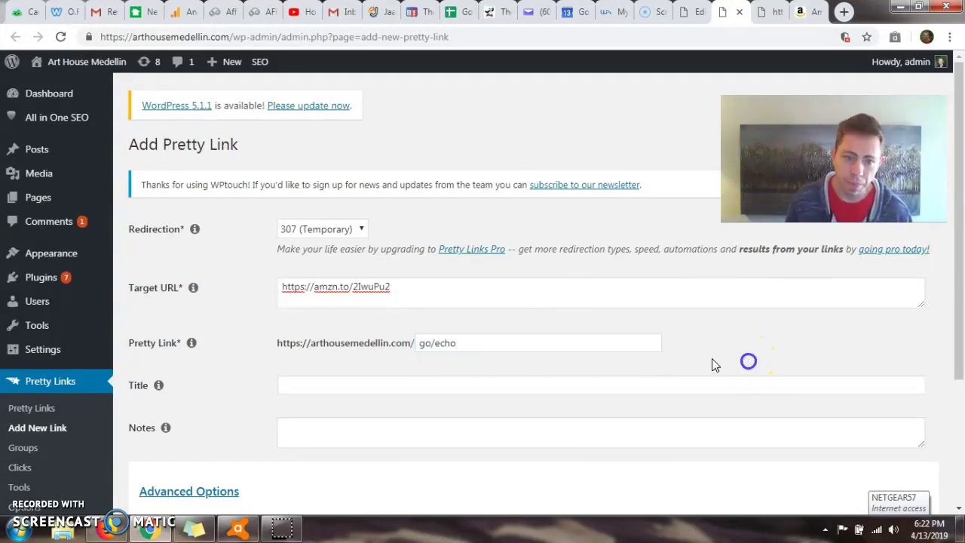
Step: Enable No Follow in the advanced options, keep Tracking enabled, and create the pretty link
{"action": "scroll", "coordinate": [338, 459], "scroll_direction": "down", "scroll_amount": 3}
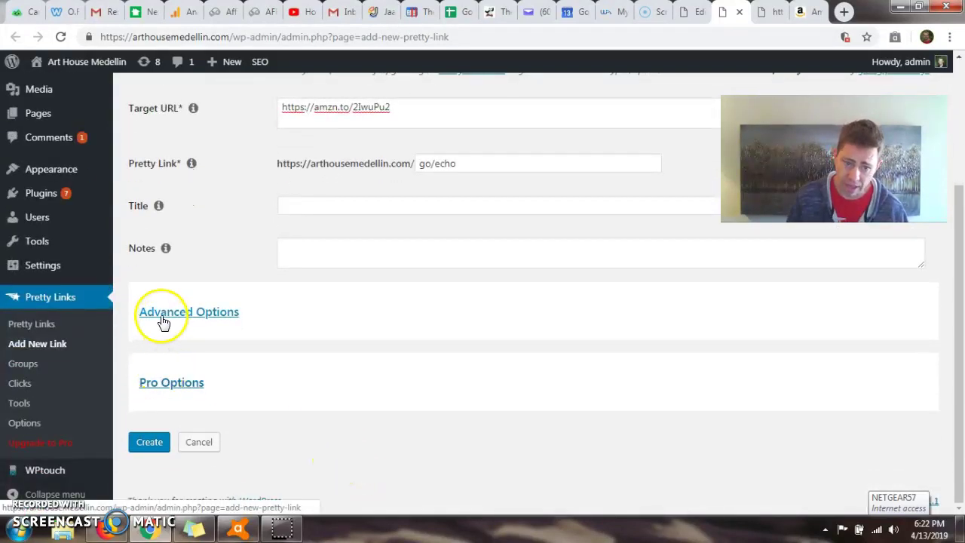
{"action": "left_click", "coordinate": [158, 323]}
{"action": "scroll", "coordinate": [162, 352], "scroll_direction": "down", "scroll_amount": 2}
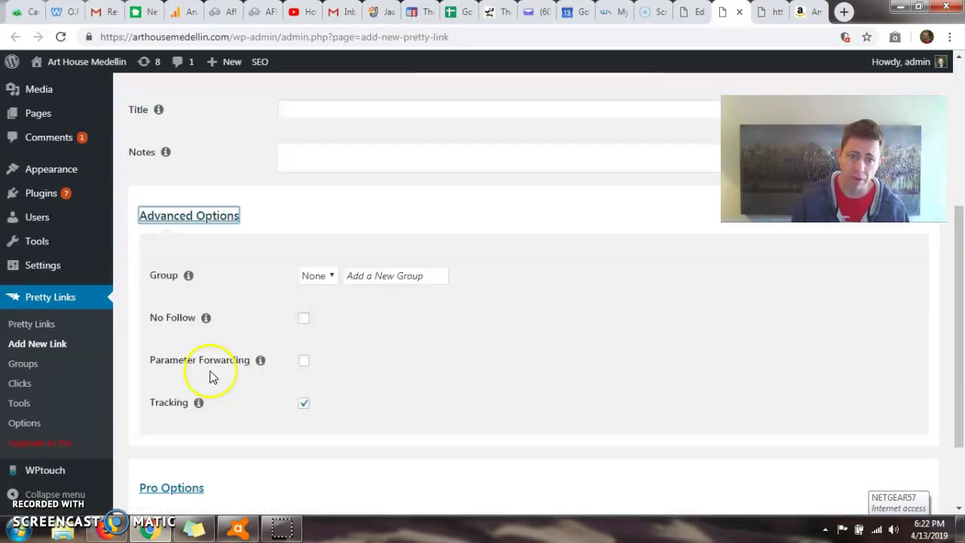
{"action": "left_click", "coordinate": [301, 276]}
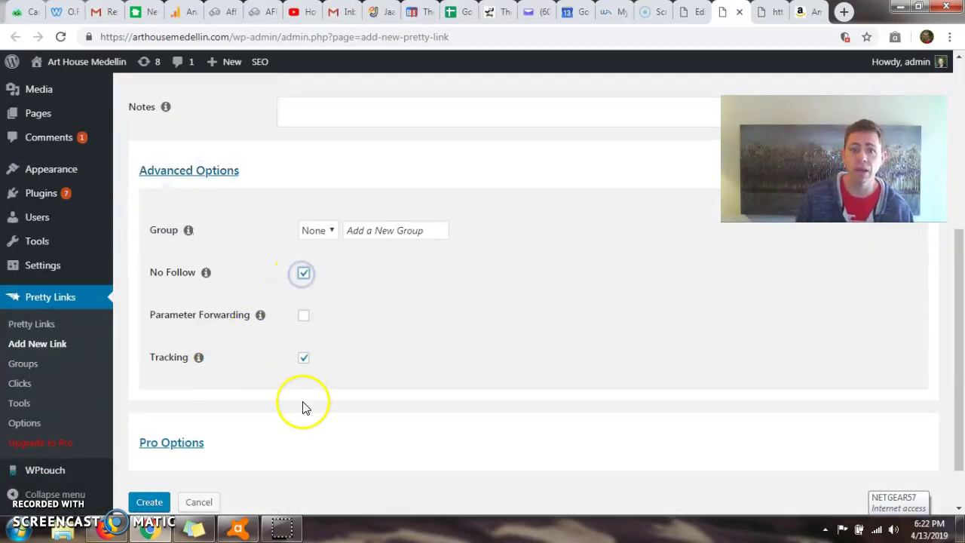
{"action": "left_click", "coordinate": [304, 358]}
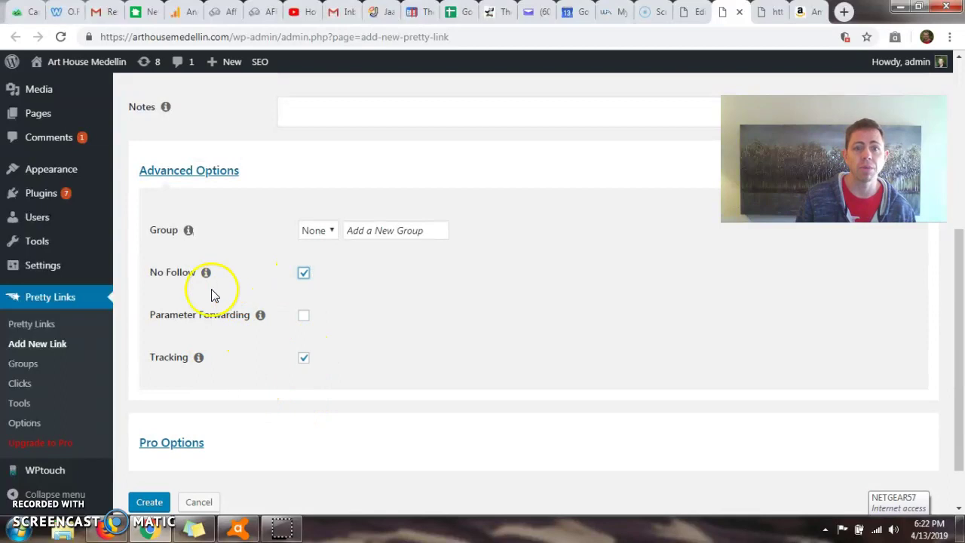
{"action": "scroll", "coordinate": [157, 498], "scroll_direction": "down", "scroll_amount": 1}
{"action": "left_click", "coordinate": [149, 443]}
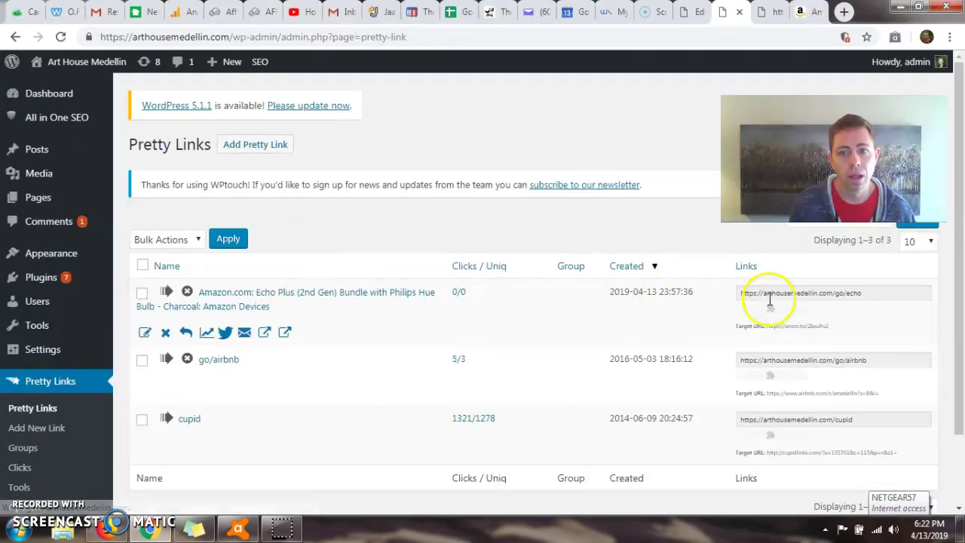
Step: Copy the go/echo pretty link URL and return to the post editor, closing the Amazon product tab
{"action": "left_click", "coordinate": [784, 296]}
{"action": "key", "text": "ctrl+c"}
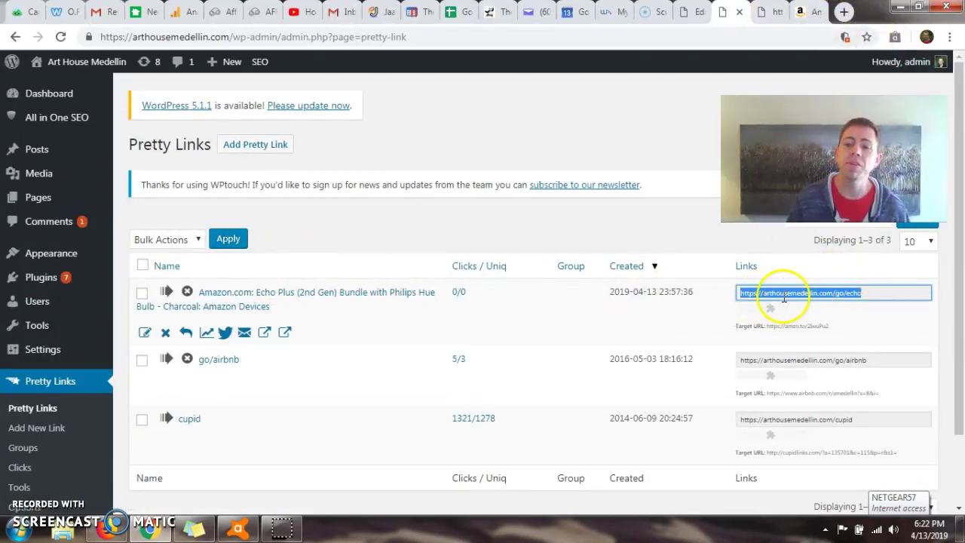
{"action": "left_click", "coordinate": [780, 10]}
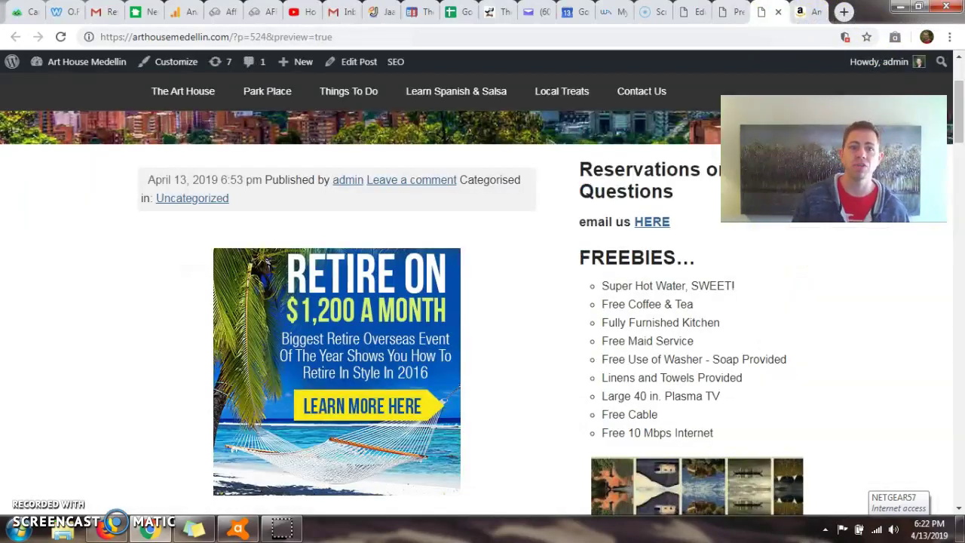
{"action": "left_click", "coordinate": [805, 11]}
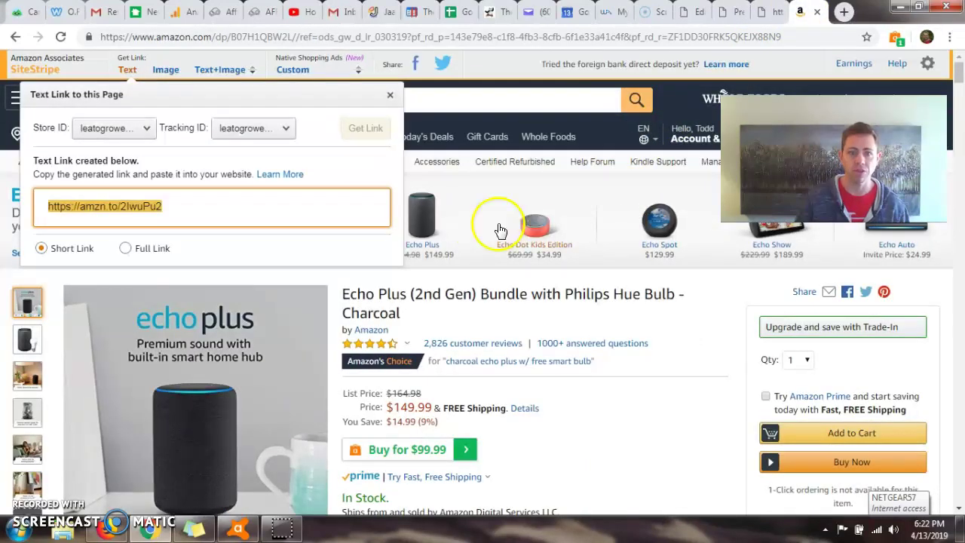
{"action": "left_click", "coordinate": [818, 11]}
{"action": "left_click", "coordinate": [761, 12]}
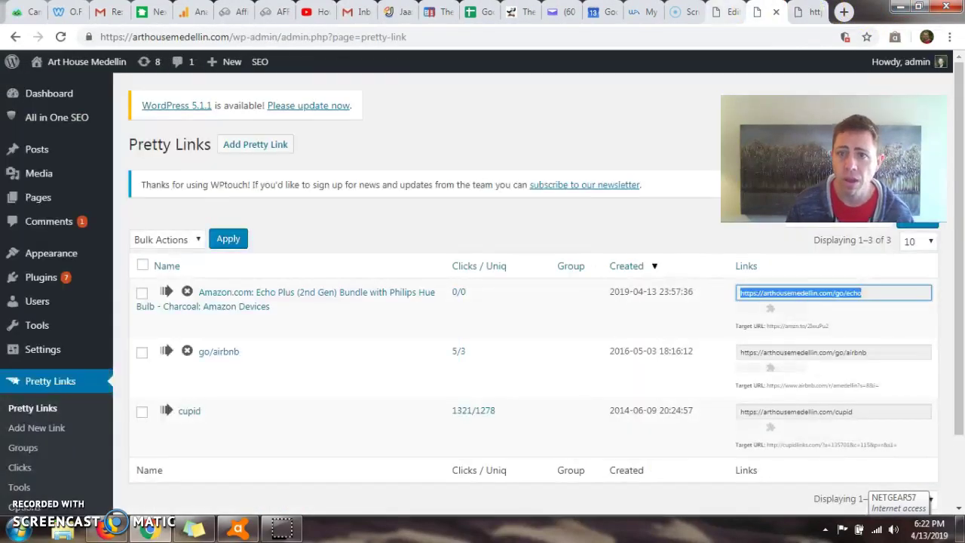
{"action": "left_click", "coordinate": [724, 11]}
{"action": "scroll", "coordinate": [497, 220], "scroll_direction": "up", "scroll_amount": 1}
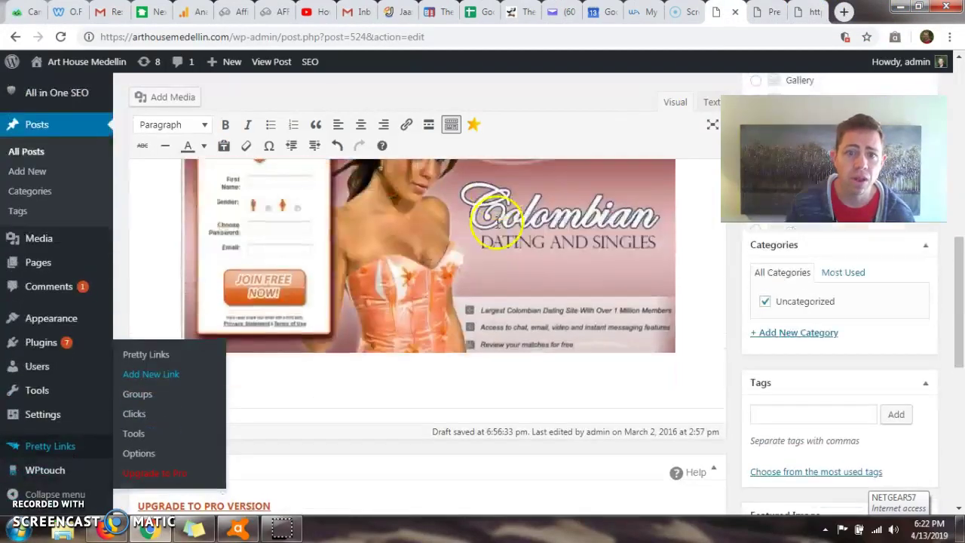
{"action": "scroll", "coordinate": [497, 222], "scroll_direction": "up", "scroll_amount": 3}
{"action": "left_click", "coordinate": [474, 259]}
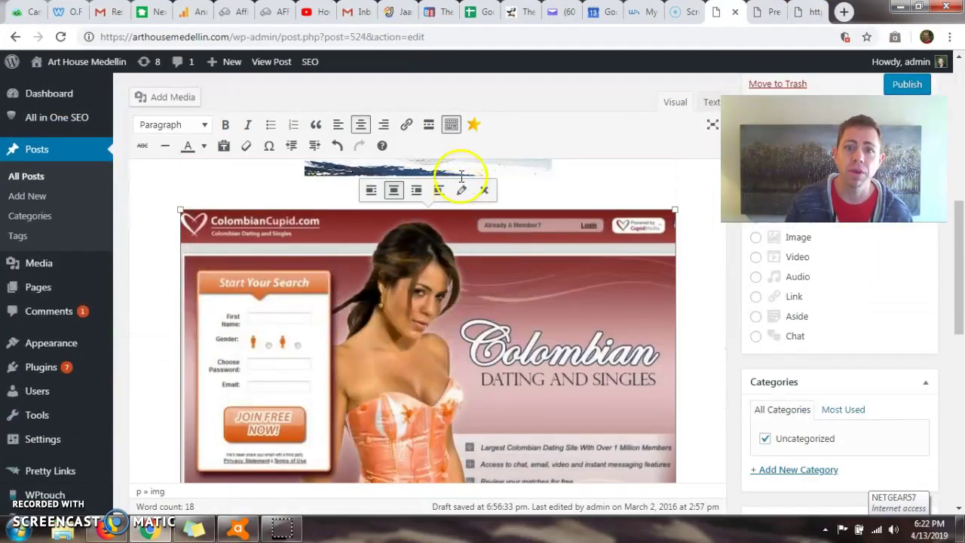
{"action": "left_click", "coordinate": [406, 124]}
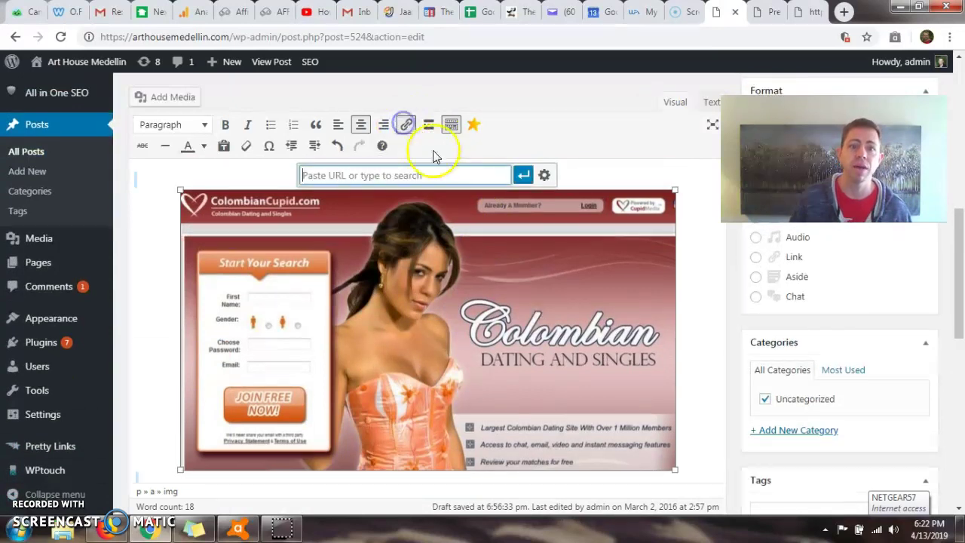
{"action": "left_click", "coordinate": [403, 125]}
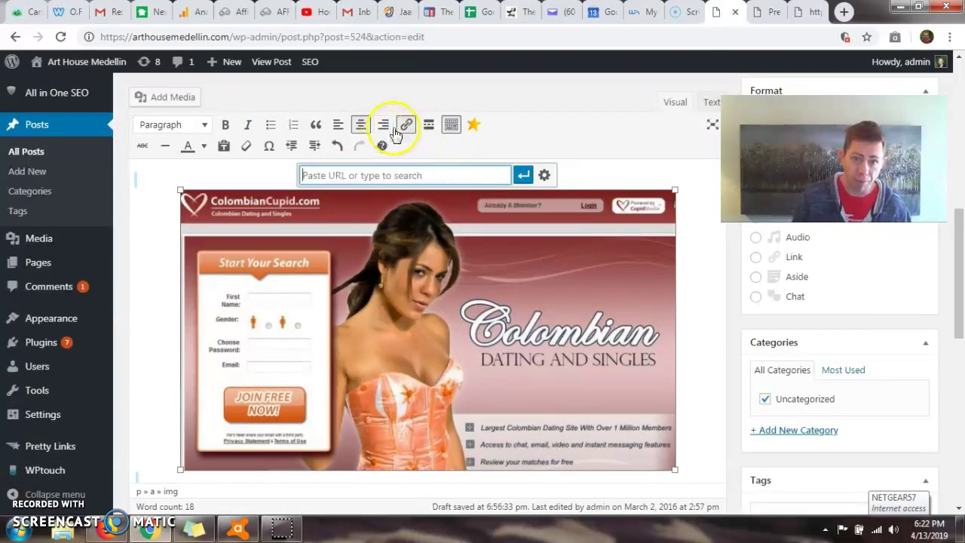
{"action": "left_click", "coordinate": [337, 175]}
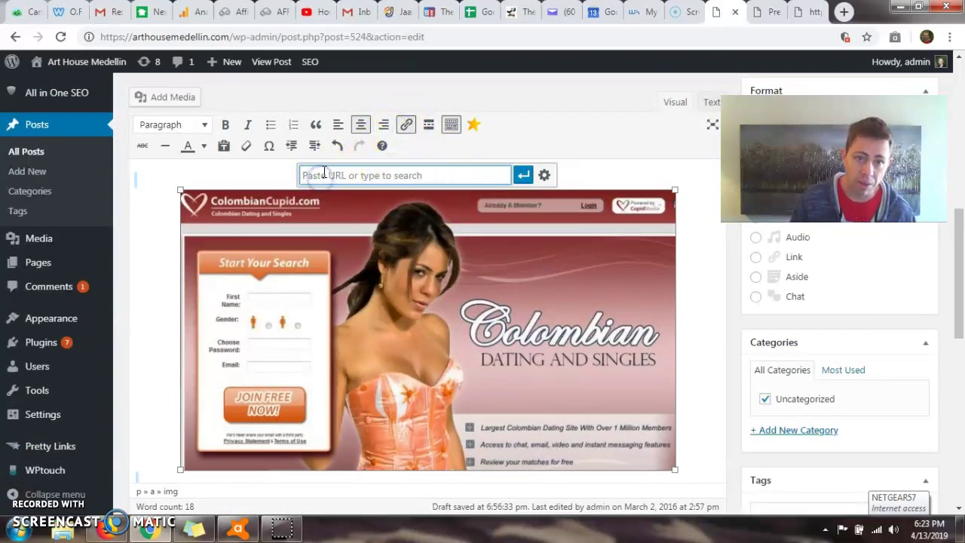
{"action": "key", "text": "ctrl+v"}
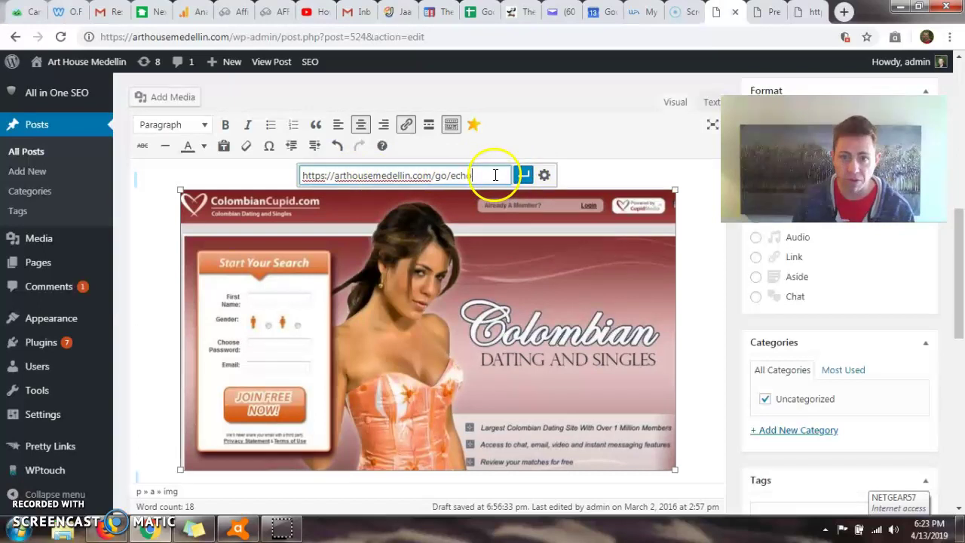
{"action": "key", "text": "Return"}
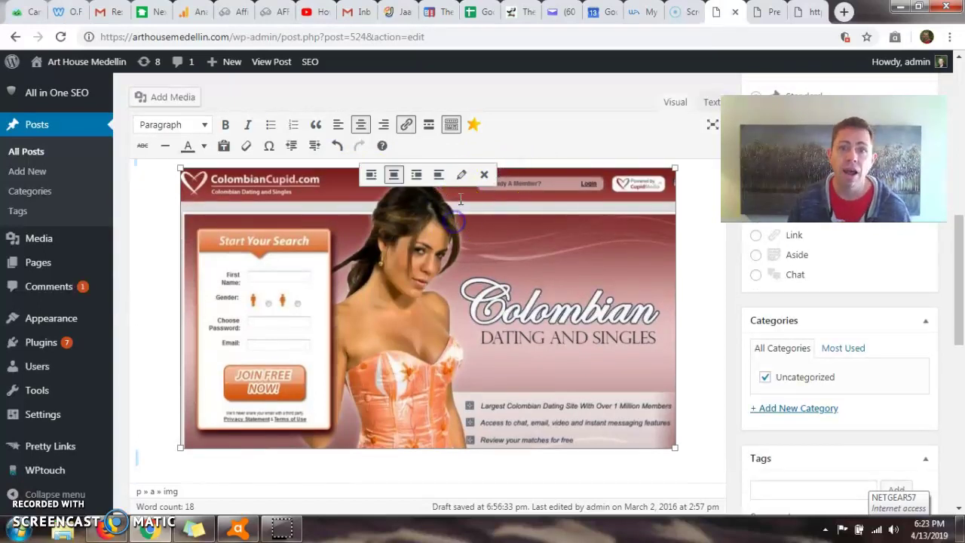
Step: Set the Colombian Cupid image's link to open in a new tab and update the image details
{"action": "left_click", "coordinate": [462, 174]}
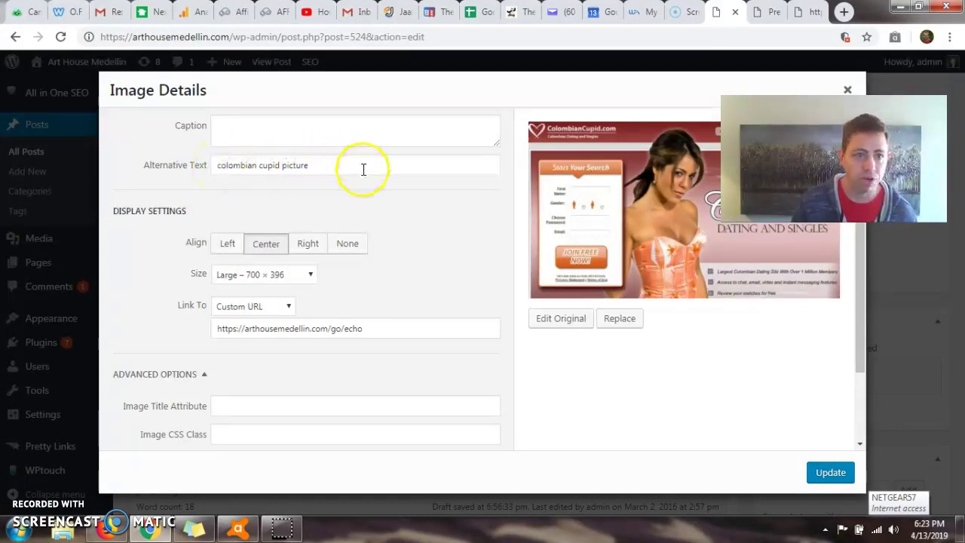
{"action": "scroll", "coordinate": [345, 243], "scroll_direction": "down", "scroll_amount": 2}
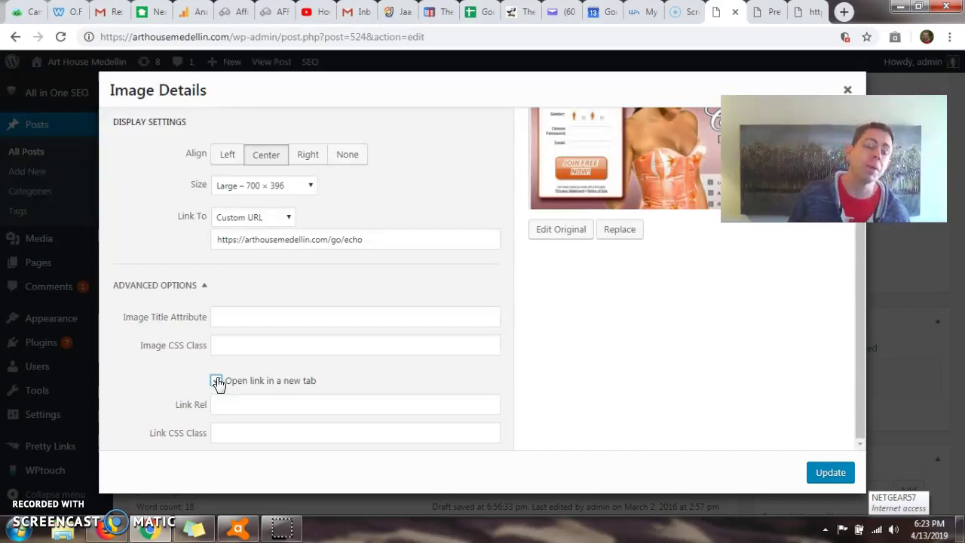
{"action": "left_click", "coordinate": [217, 381]}
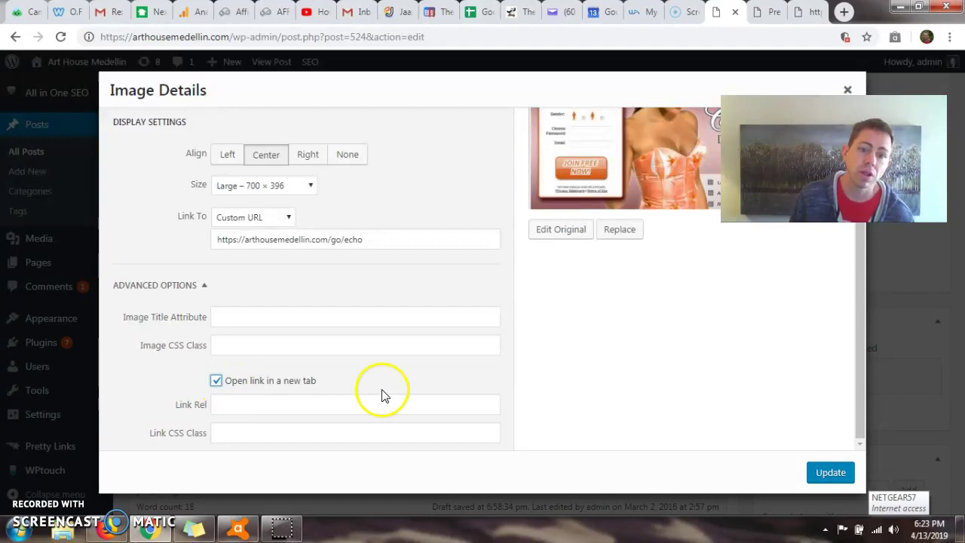
{"action": "left_click", "coordinate": [832, 471]}
Step: Save the post as a draft and reload its preview at the linked Colombian Cupid image
{"action": "scroll", "coordinate": [822, 284], "scroll_direction": "up", "scroll_amount": 6}
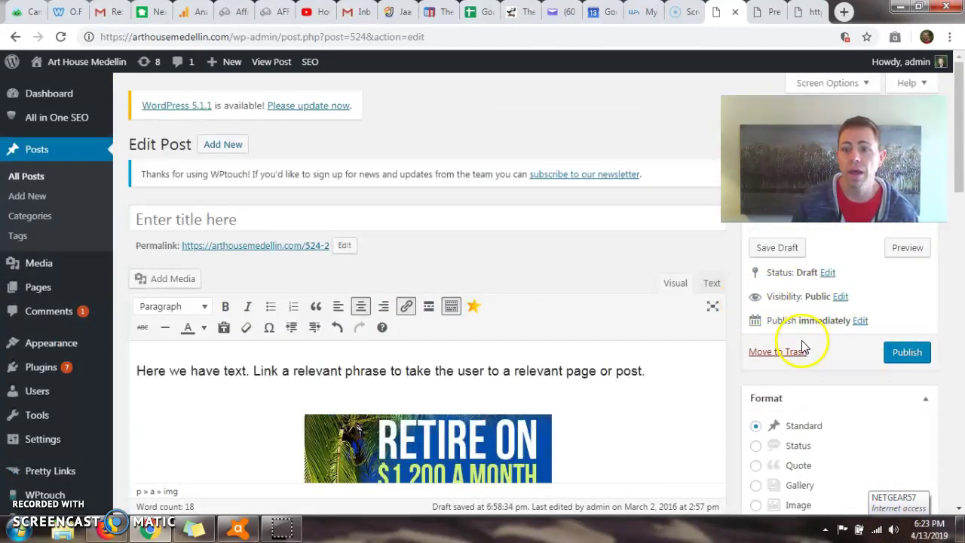
{"action": "left_click", "coordinate": [770, 249]}
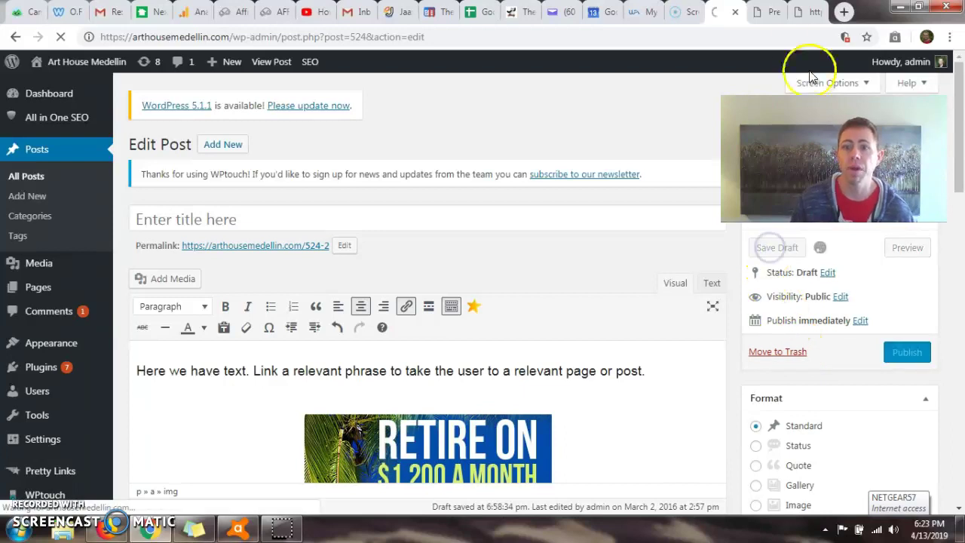
{"action": "left_click", "coordinate": [765, 12]}
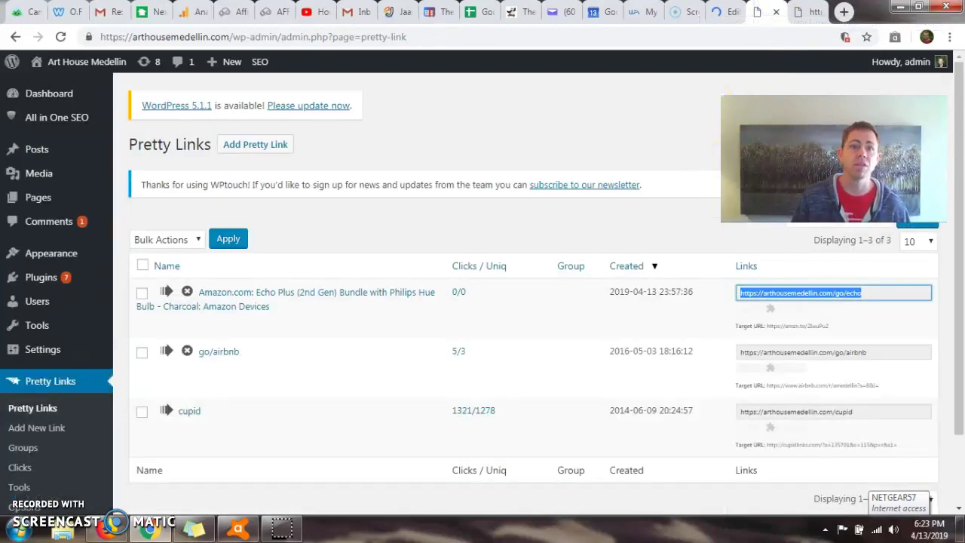
{"action": "key", "text": "ctrl+Tab"}
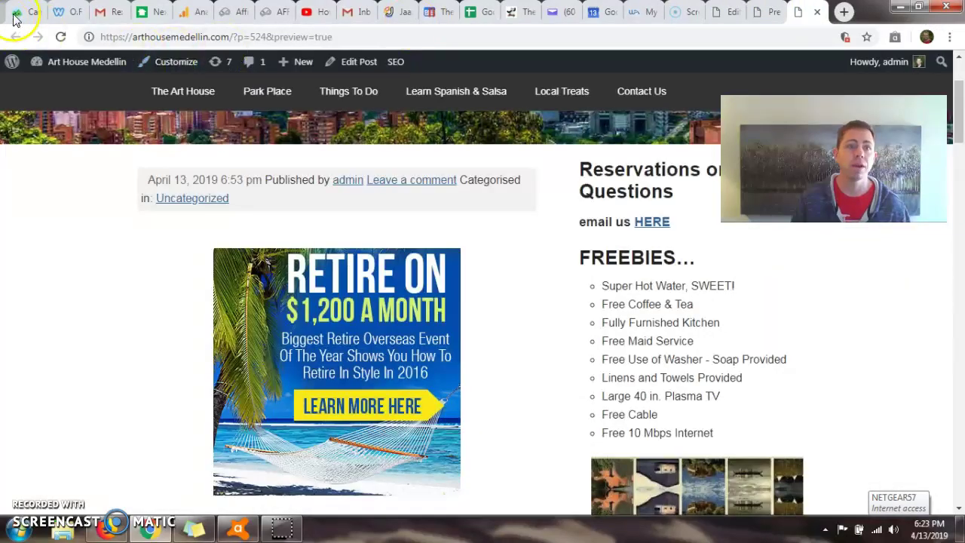
{"action": "left_click", "coordinate": [60, 36]}
{"action": "scroll", "coordinate": [364, 197], "scroll_direction": "down", "scroll_amount": 5}
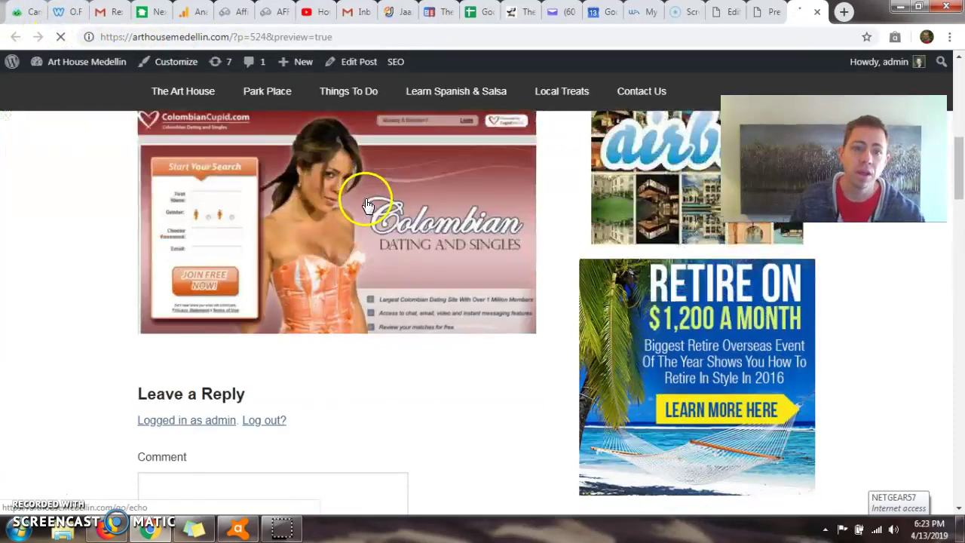
Step: Test the Colombian Cupid image's link from the post preview and examine the Amazon product page it opens
{"action": "scroll", "coordinate": [290, 183], "scroll_direction": "up", "scroll_amount": 1}
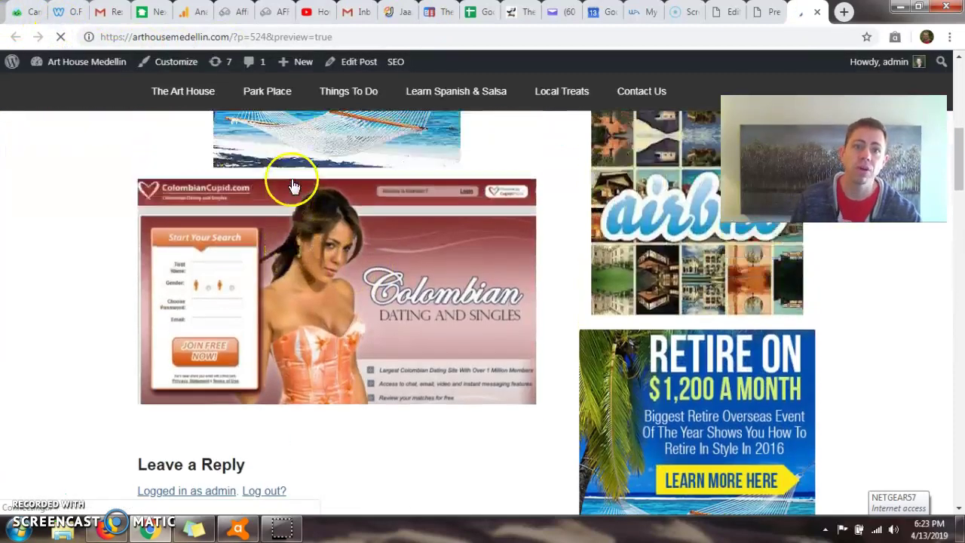
{"action": "left_click", "coordinate": [299, 247]}
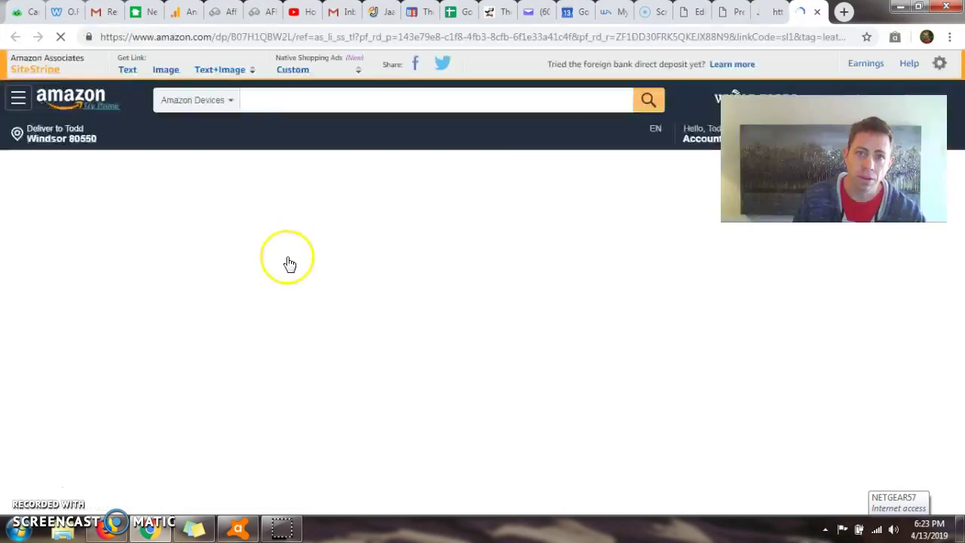
{"action": "scroll", "coordinate": [377, 275], "scroll_direction": "down", "scroll_amount": 2}
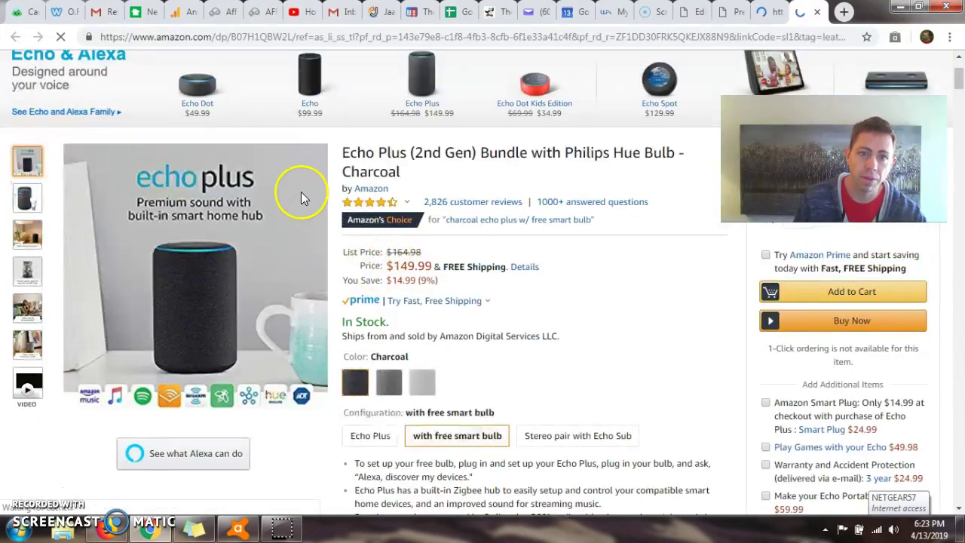
{"action": "scroll", "coordinate": [648, 324], "scroll_direction": "up", "scroll_amount": 2}
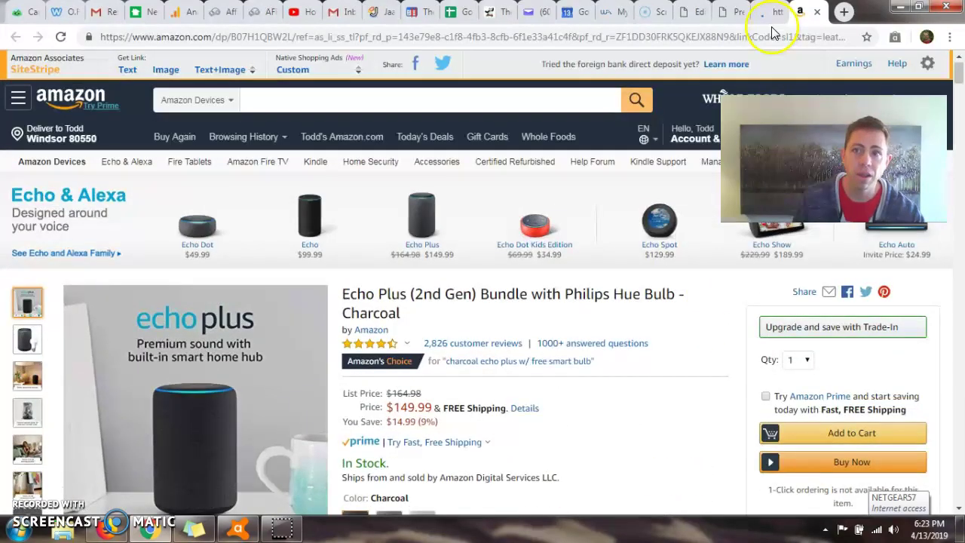
Step: Return to the post editor, stop the Colombian Cupid image's link from opening in a new tab, and update the image details
{"action": "left_click", "coordinate": [721, 12]}
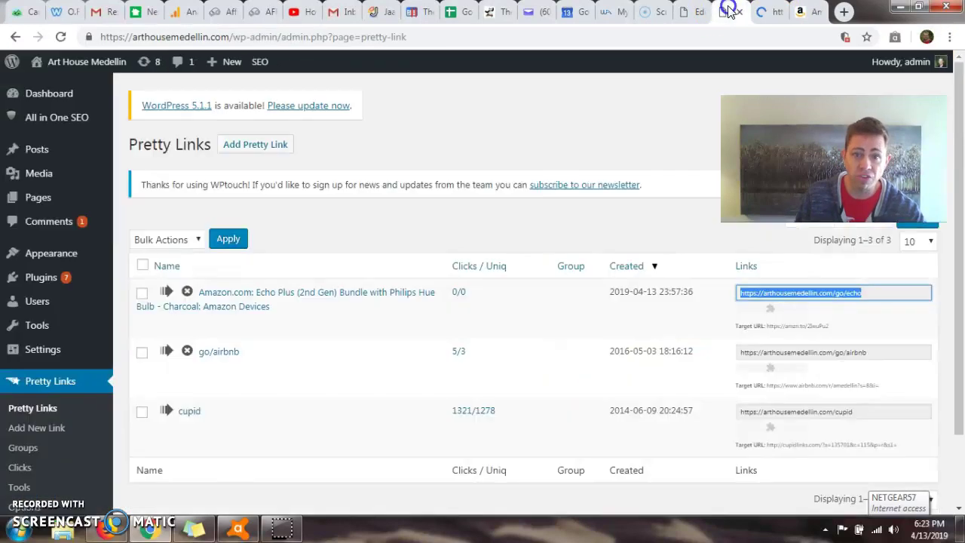
{"action": "left_click", "coordinate": [692, 13]}
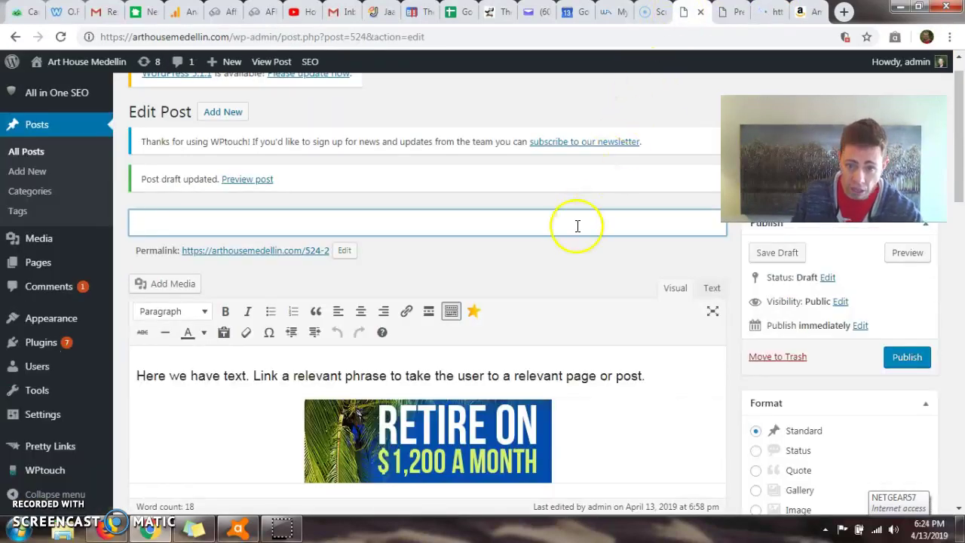
{"action": "left_click_drag", "start_coordinate": [689, 12], "coordinate": [732, 10]}
{"action": "scroll", "coordinate": [497, 322], "scroll_direction": "down", "scroll_amount": 2}
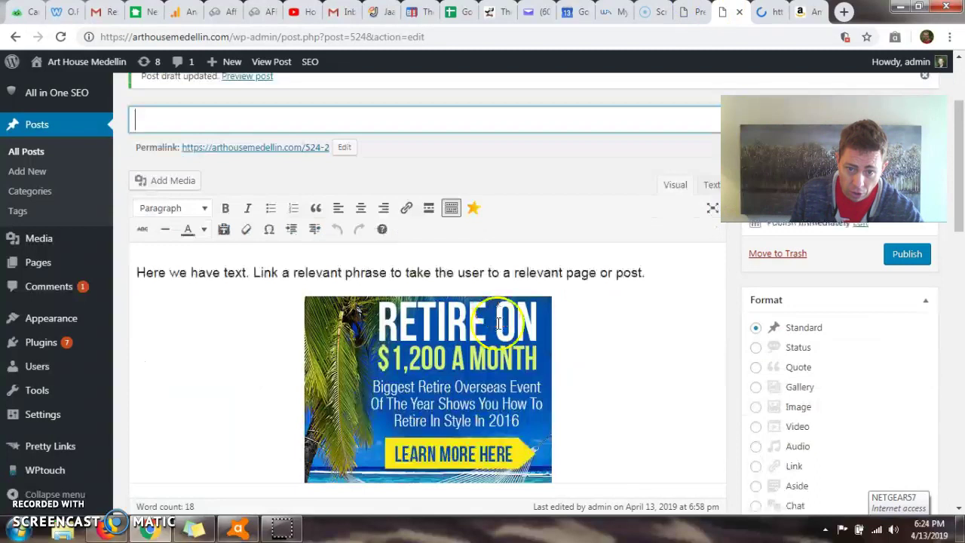
{"action": "scroll", "coordinate": [498, 322], "scroll_direction": "down", "scroll_amount": 4}
{"action": "left_click", "coordinate": [502, 302]}
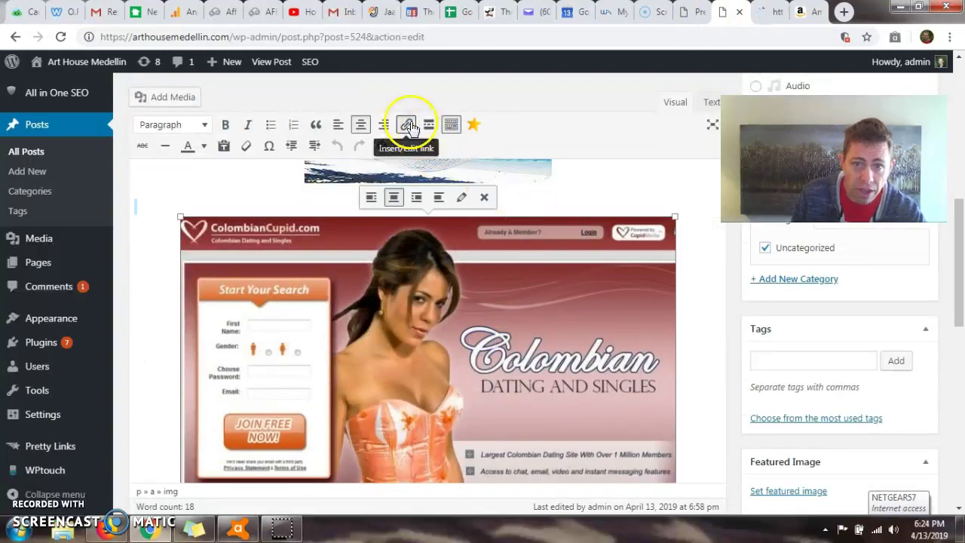
{"action": "left_click", "coordinate": [460, 196]}
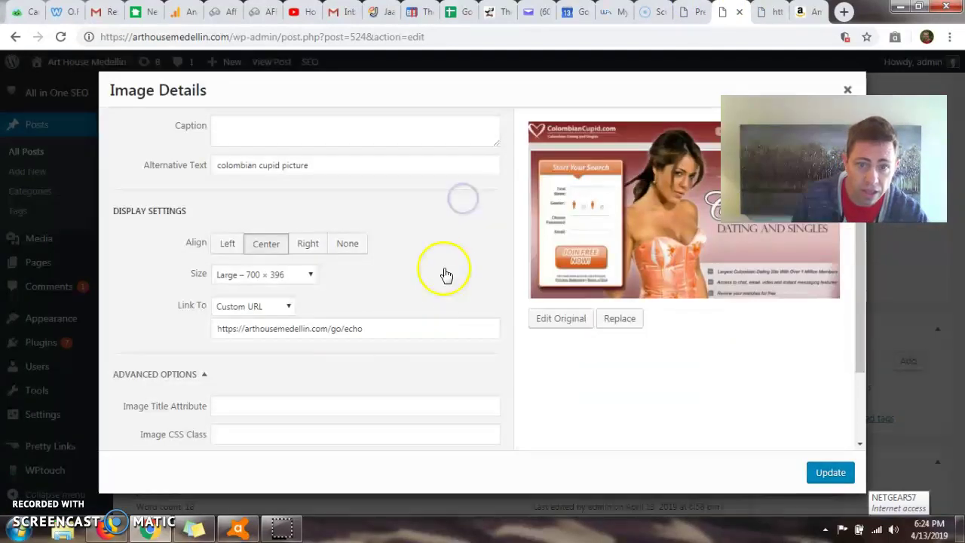
{"action": "scroll", "coordinate": [253, 294], "scroll_direction": "down", "scroll_amount": 2}
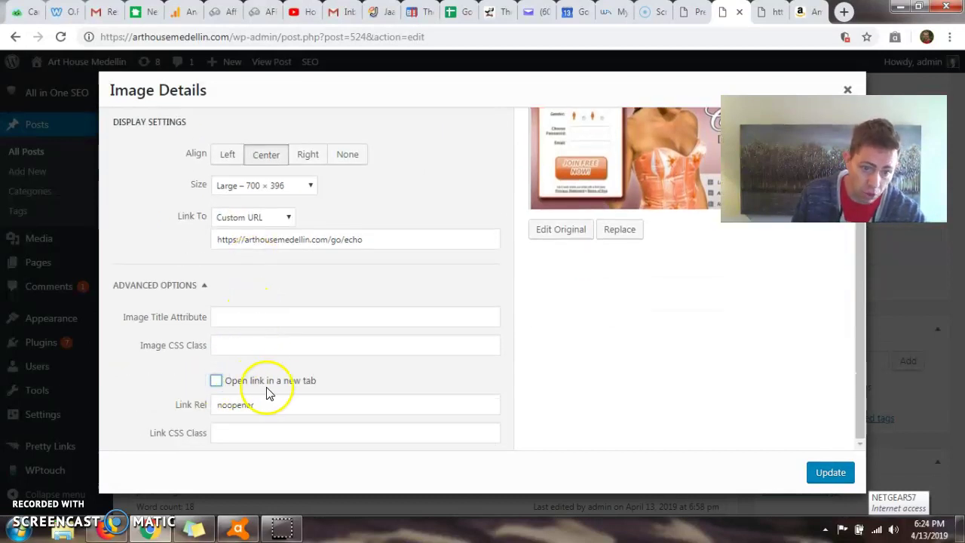
{"action": "left_click", "coordinate": [829, 472]}
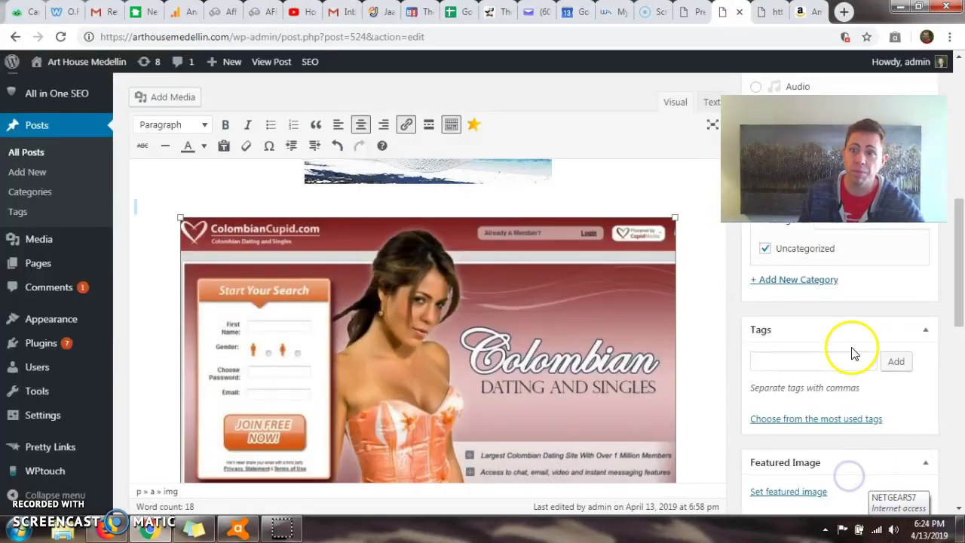
Step: Save the post draft with the changed image link and reload its preview
{"action": "scroll", "coordinate": [852, 349], "scroll_direction": "up", "scroll_amount": 5}
{"action": "scroll", "coordinate": [754, 309], "scroll_direction": "up", "scroll_amount": 1}
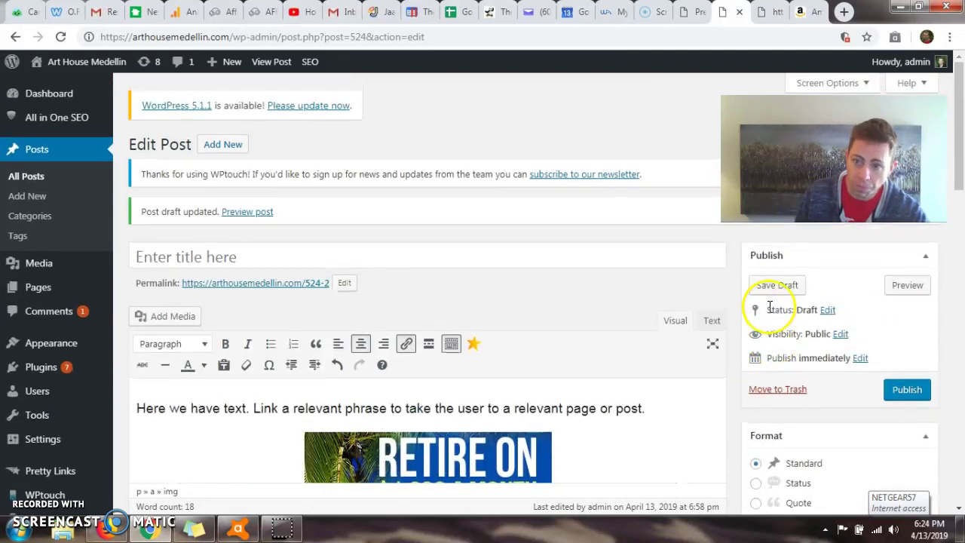
{"action": "left_click", "coordinate": [776, 285]}
{"action": "left_click", "coordinate": [769, 11]}
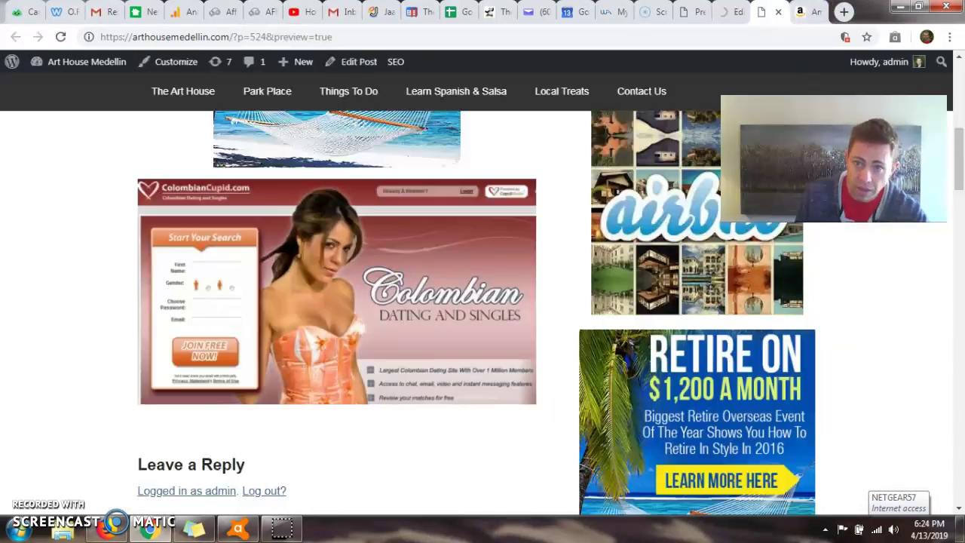
{"action": "left_click", "coordinate": [59, 39]}
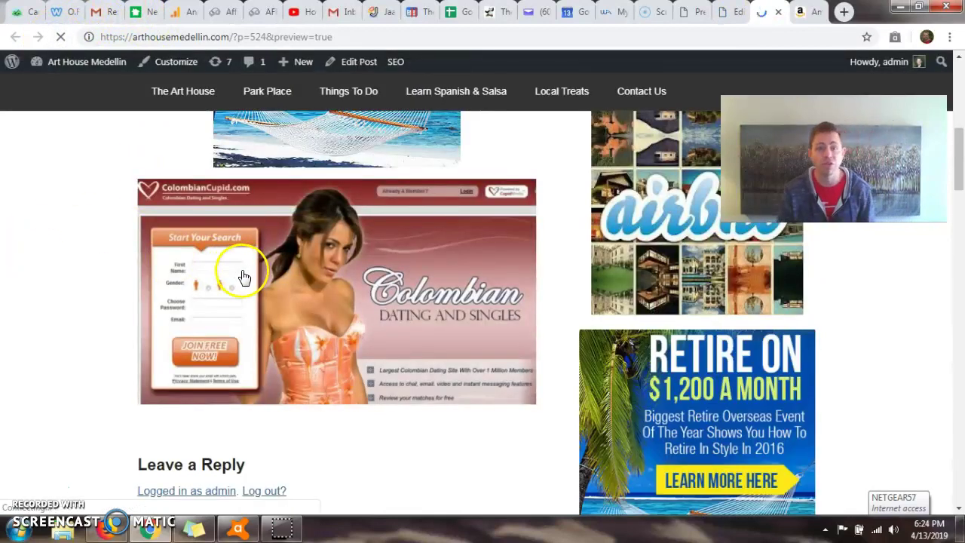
Step: Follow the Colombian Cupid image's link within the preview tab, return to the preview, and examine the sidebar banners
{"action": "left_click", "coordinate": [246, 276]}
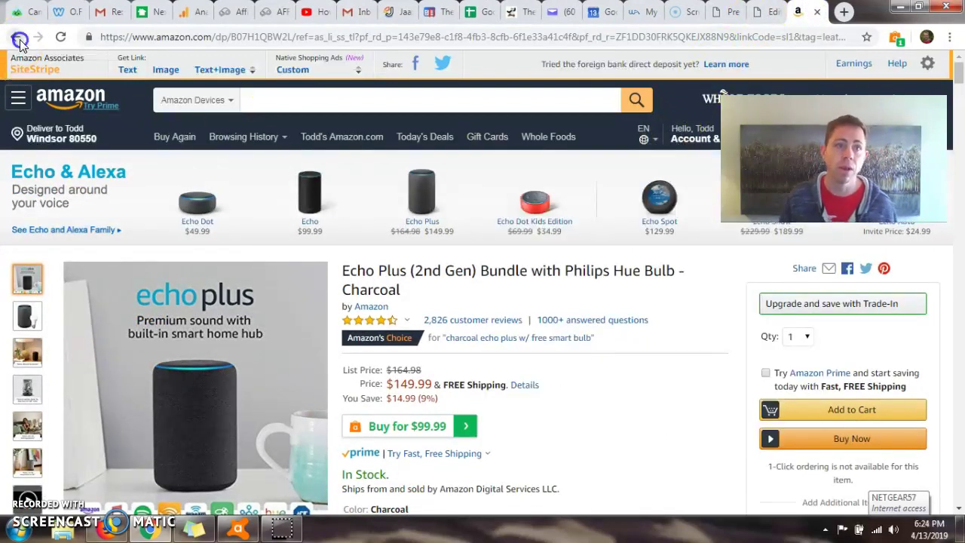
{"action": "left_click", "coordinate": [19, 39]}
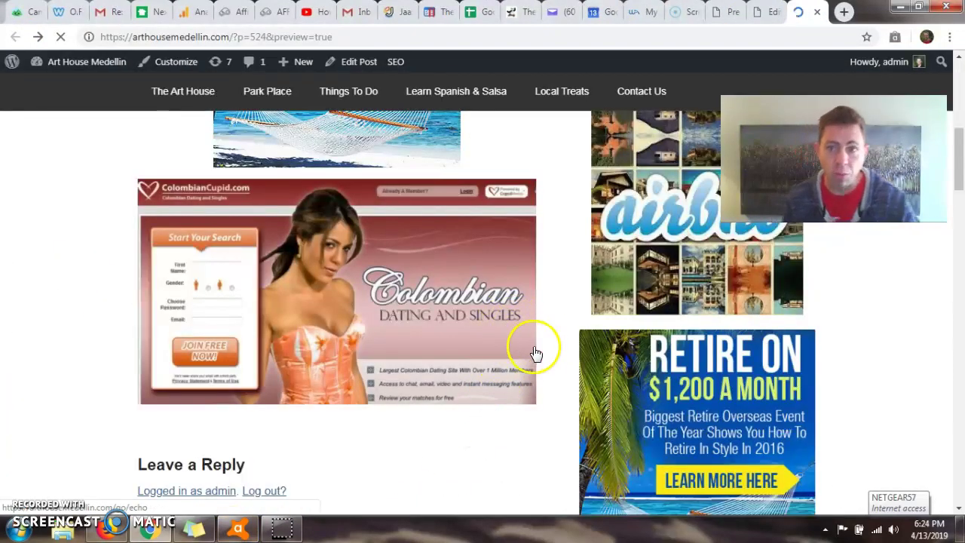
{"action": "scroll", "coordinate": [705, 375], "scroll_direction": "up", "scroll_amount": 6}
{"action": "scroll", "coordinate": [804, 309], "scroll_direction": "down", "scroll_amount": 5}
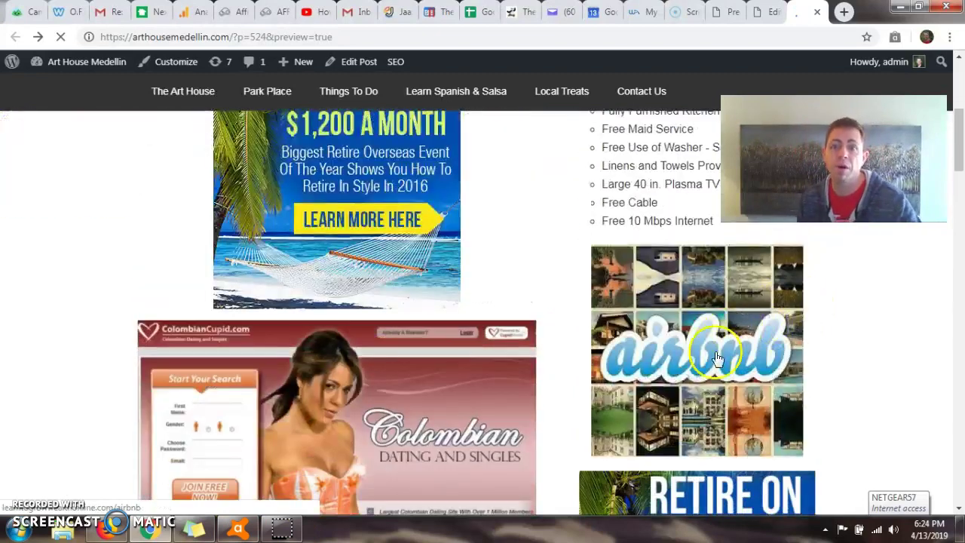
Step: Switch to the Pretty Links admin tab and open the site's Widgets page, which holds the Primary Sidebar text widgets
{"action": "left_click", "coordinate": [638, 13]}
{"action": "left_click", "coordinate": [690, 12]}
{"action": "left_click", "coordinate": [743, 12]}
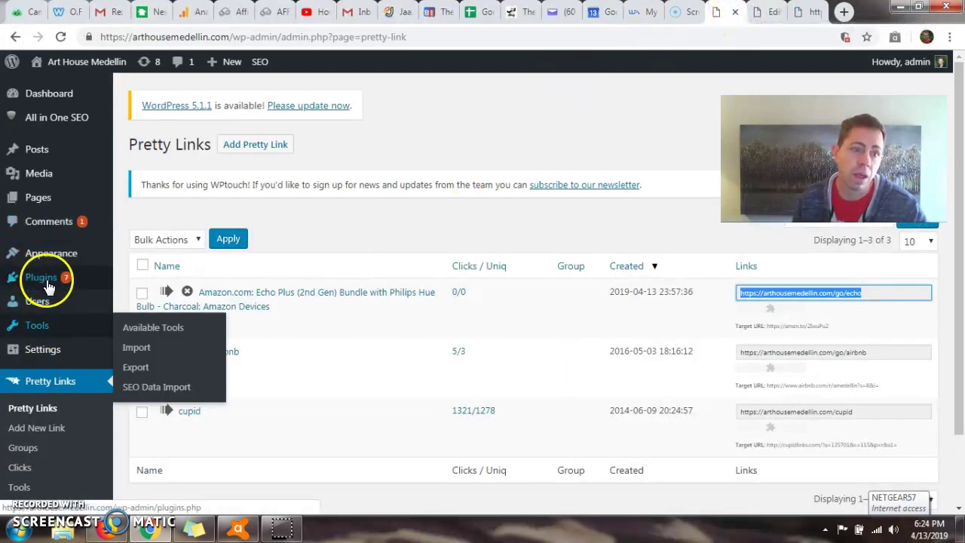
{"action": "mouse_move", "coordinate": [53, 254]}
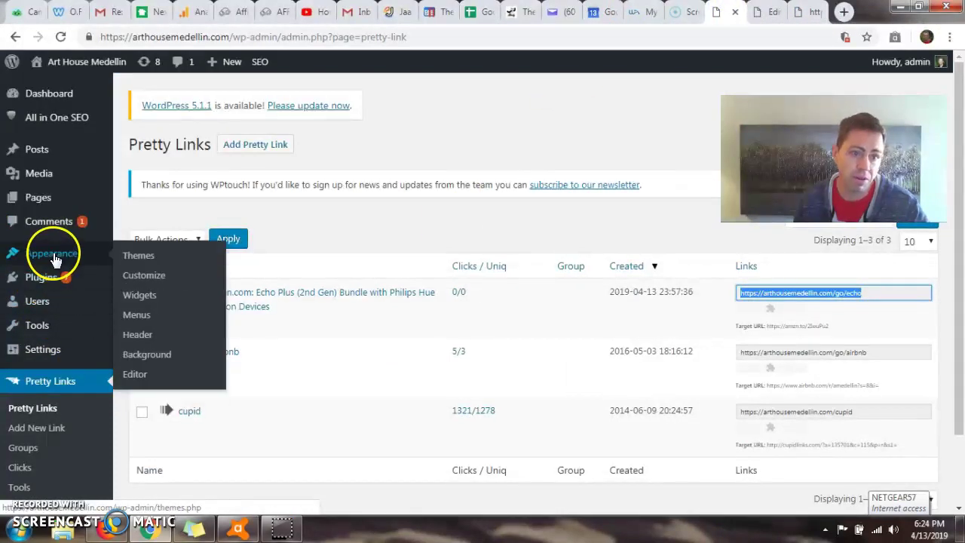
{"action": "left_click", "coordinate": [145, 298]}
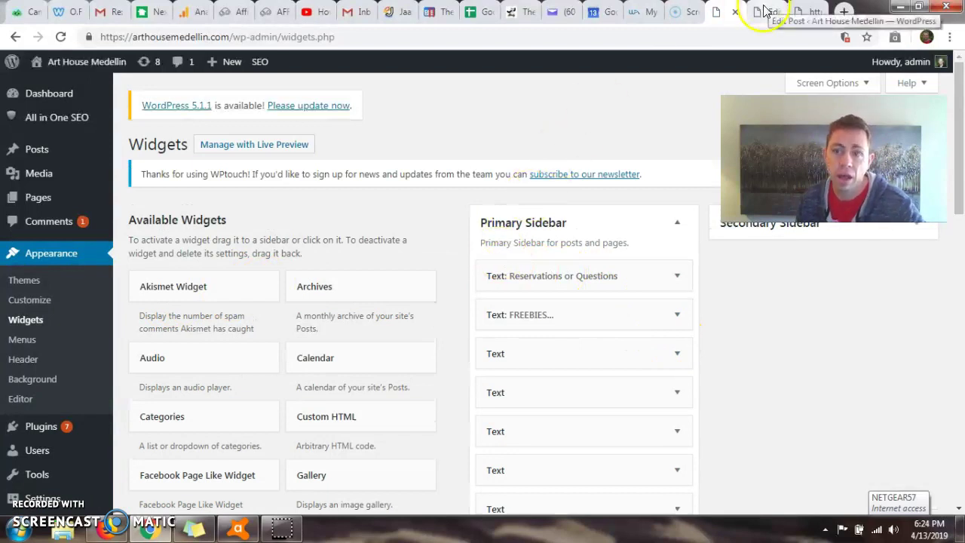
Step: Open the list of all posts in a new tab and edit the untitled draft last modified on 2019/04/13
{"action": "mouse_move", "coordinate": [38, 156]}
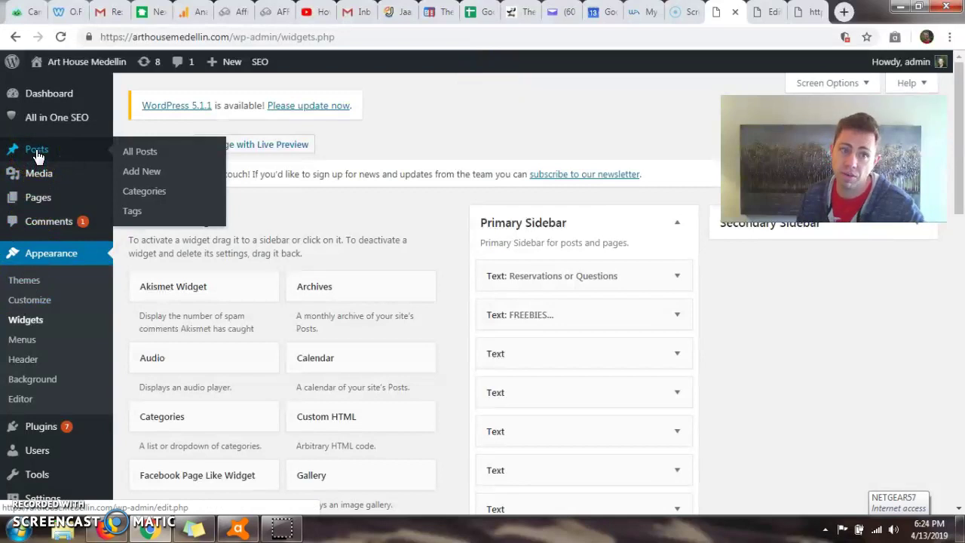
{"action": "right_click", "coordinate": [139, 154]}
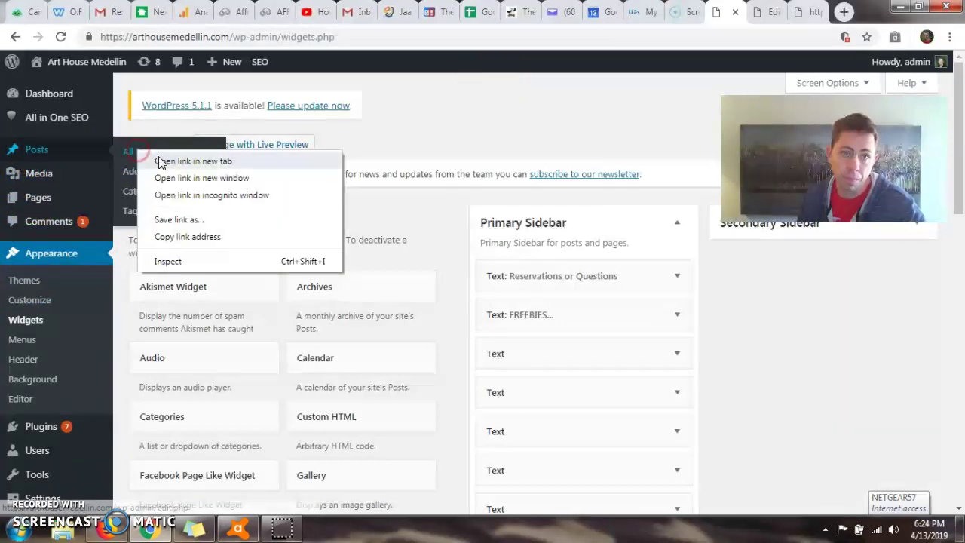
{"action": "left_click", "coordinate": [162, 160]}
{"action": "left_click", "coordinate": [747, 12]}
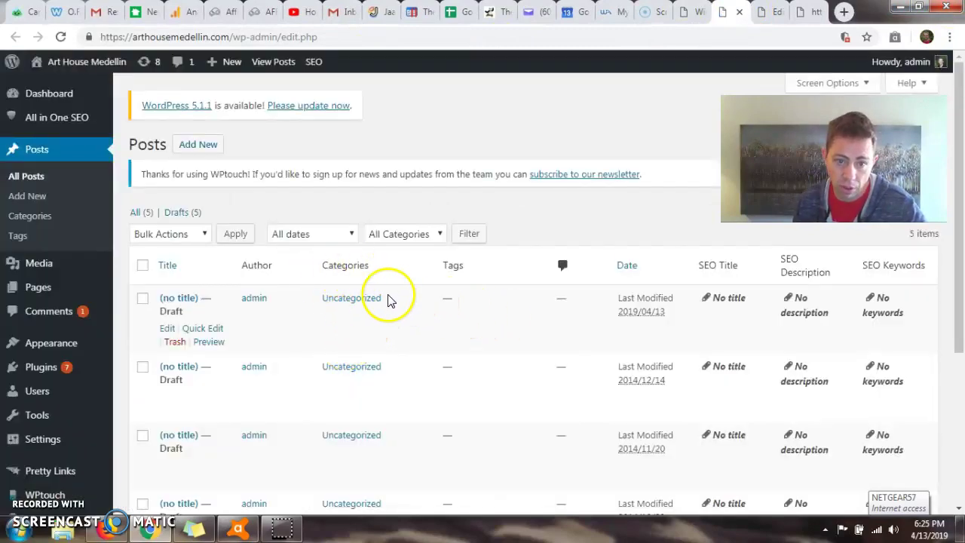
{"action": "mouse_move", "coordinate": [76, 292]}
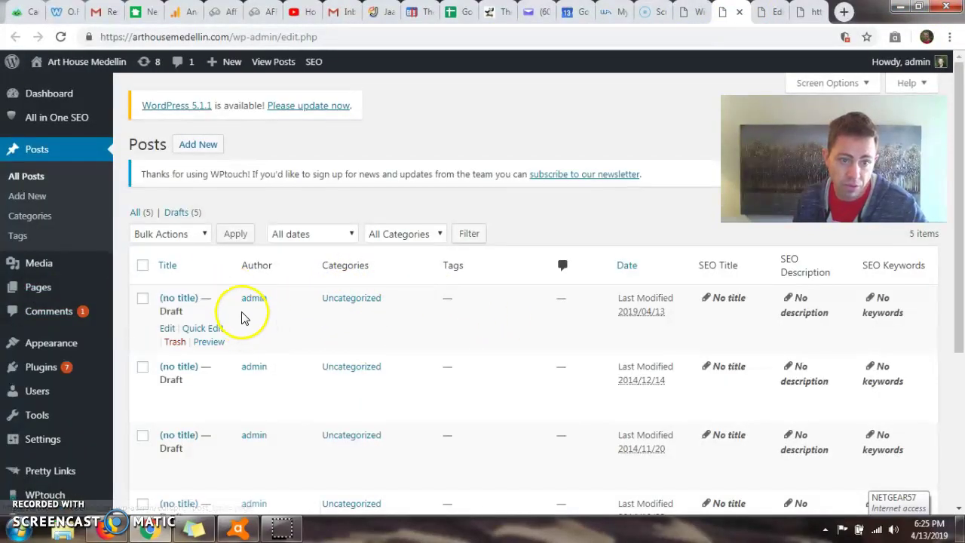
{"action": "left_click", "coordinate": [188, 300]}
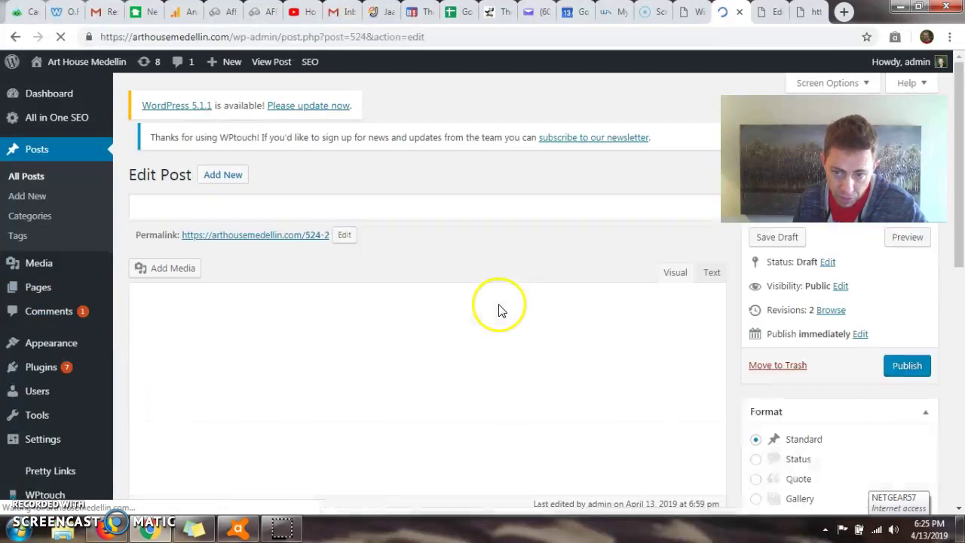
Step: Show the post's HTML source and examine the link and image code for the Colombian Cupid picture
{"action": "scroll", "coordinate": [553, 331], "scroll_direction": "down", "scroll_amount": 5}
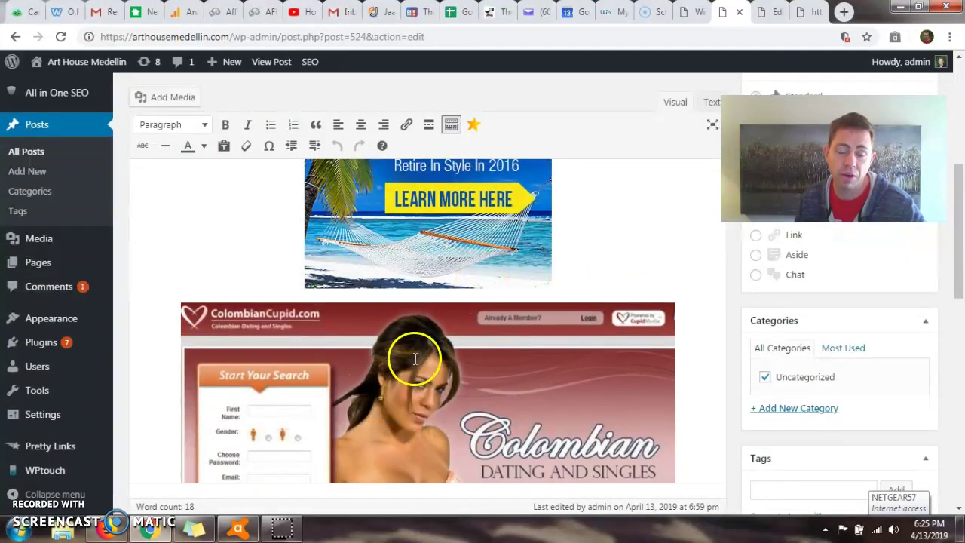
{"action": "scroll", "coordinate": [439, 356], "scroll_direction": "down", "scroll_amount": 1}
{"action": "left_click", "coordinate": [439, 356]}
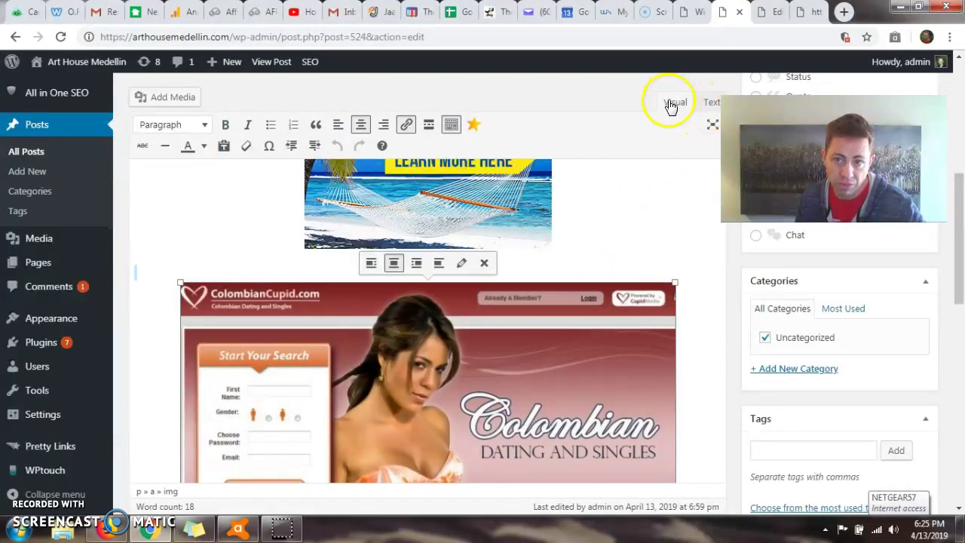
{"action": "left_click", "coordinate": [711, 106]}
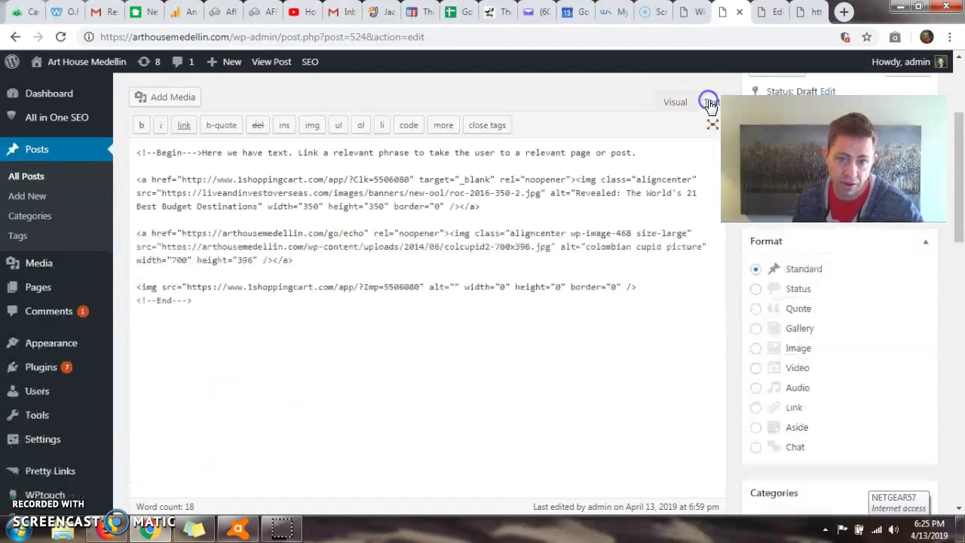
{"action": "left_click", "coordinate": [179, 273]}
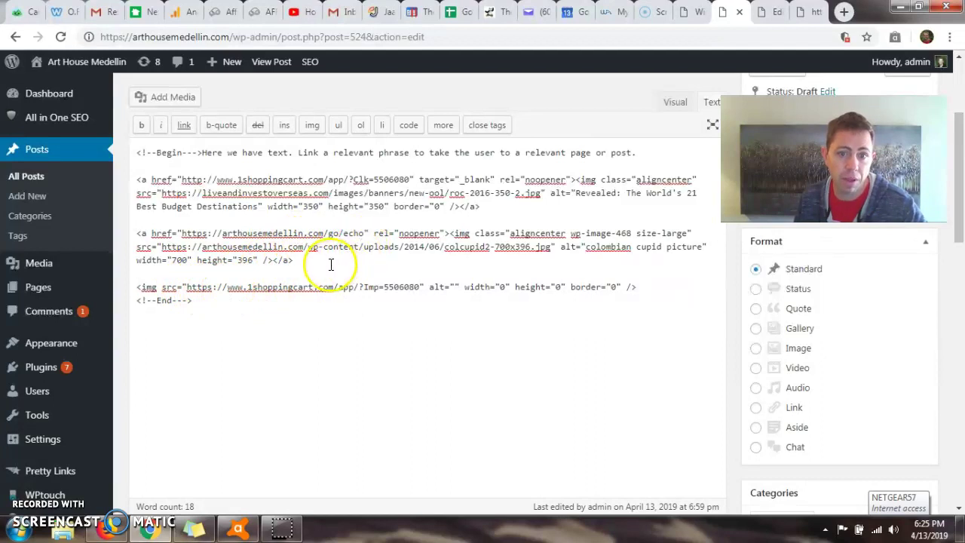
{"action": "left_click_drag", "start_coordinate": [331, 264], "coordinate": [177, 216]}
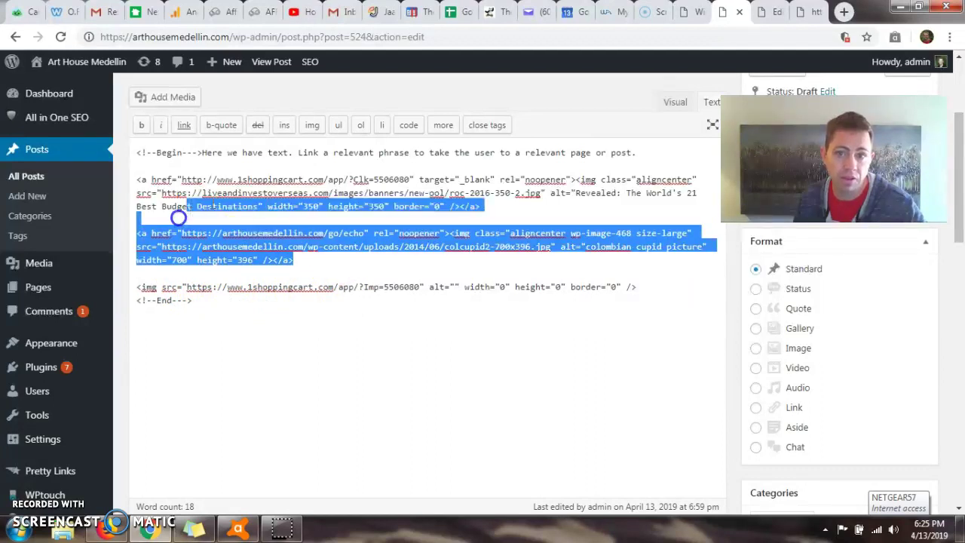
{"action": "left_click", "coordinate": [558, 217]}
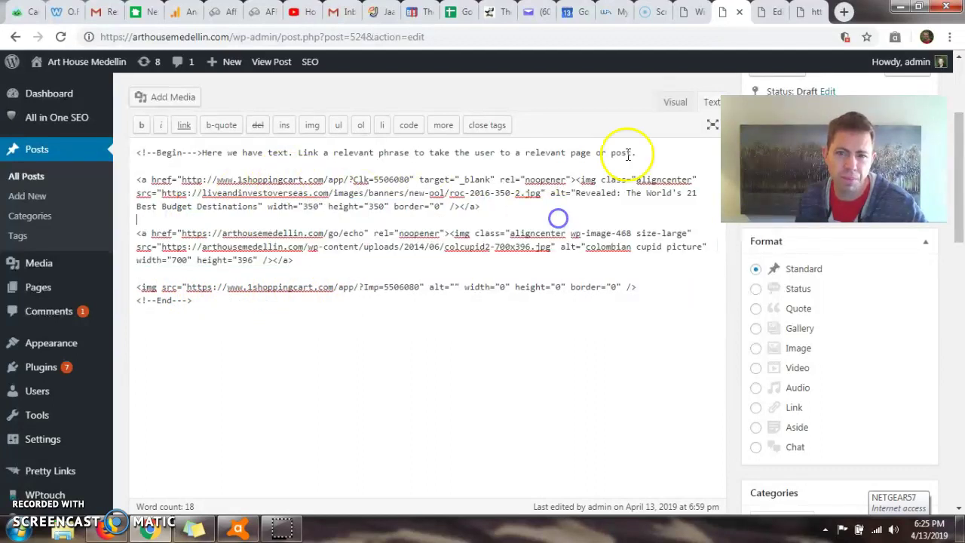
Step: Examine the images in the post's visual view, and select the Colombian Cupid image's full link code in the HTML source
{"action": "left_click", "coordinate": [673, 102]}
{"action": "scroll", "coordinate": [452, 226], "scroll_direction": "up", "scroll_amount": 3}
{"action": "scroll", "coordinate": [452, 234], "scroll_direction": "down", "scroll_amount": 2}
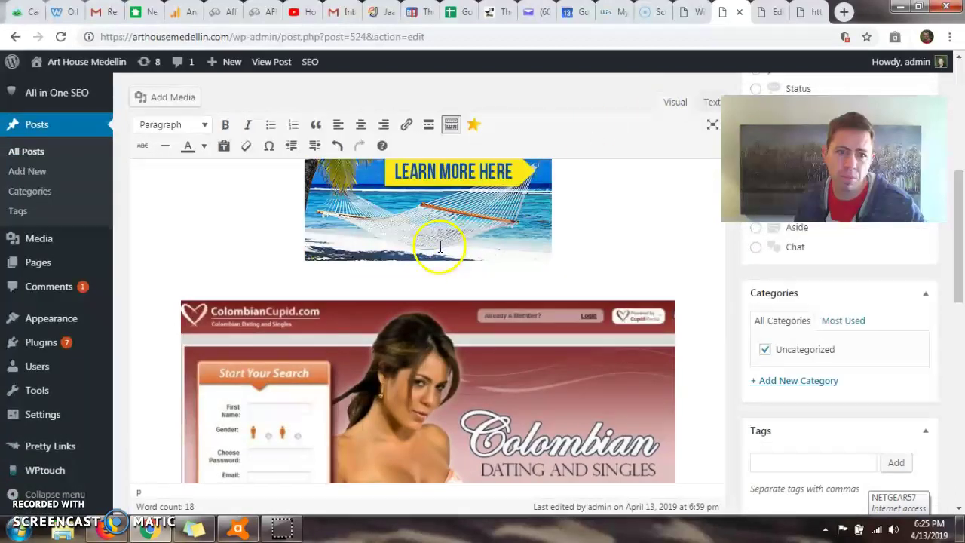
{"action": "left_click", "coordinate": [297, 260]}
{"action": "scroll", "coordinate": [286, 279], "scroll_direction": "down", "scroll_amount": 5}
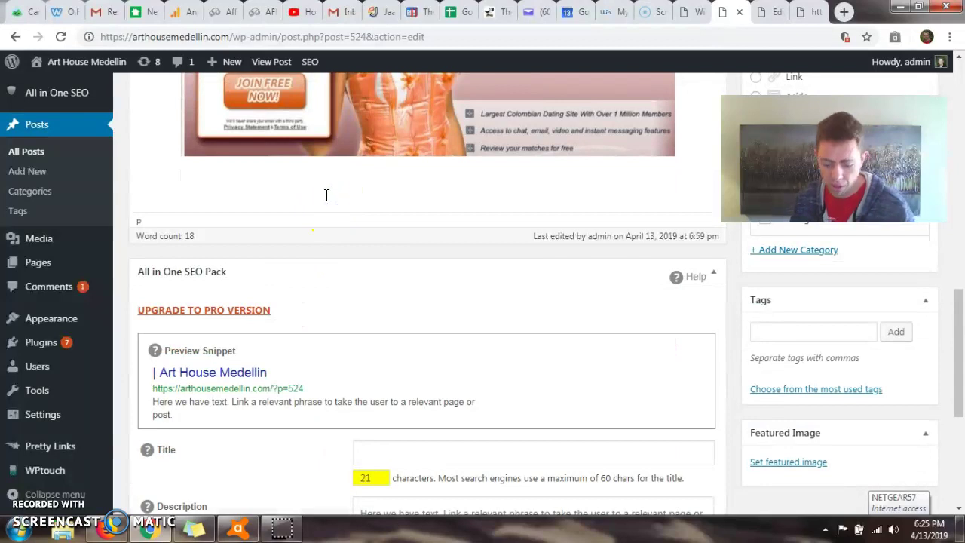
{"action": "scroll", "coordinate": [319, 210], "scroll_direction": "up", "scroll_amount": 1}
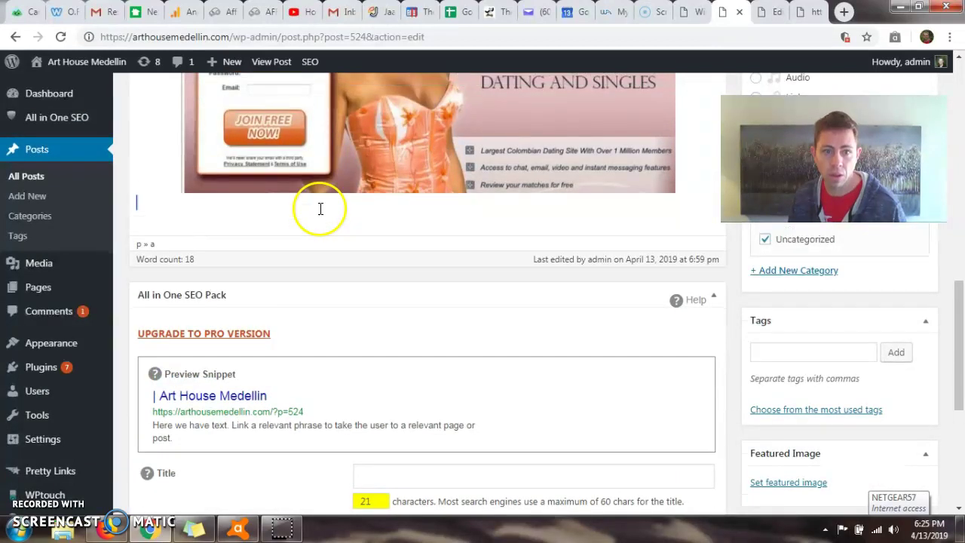
{"action": "scroll", "coordinate": [332, 206], "scroll_direction": "up", "scroll_amount": 5}
{"action": "scroll", "coordinate": [343, 252], "scroll_direction": "down", "scroll_amount": 3}
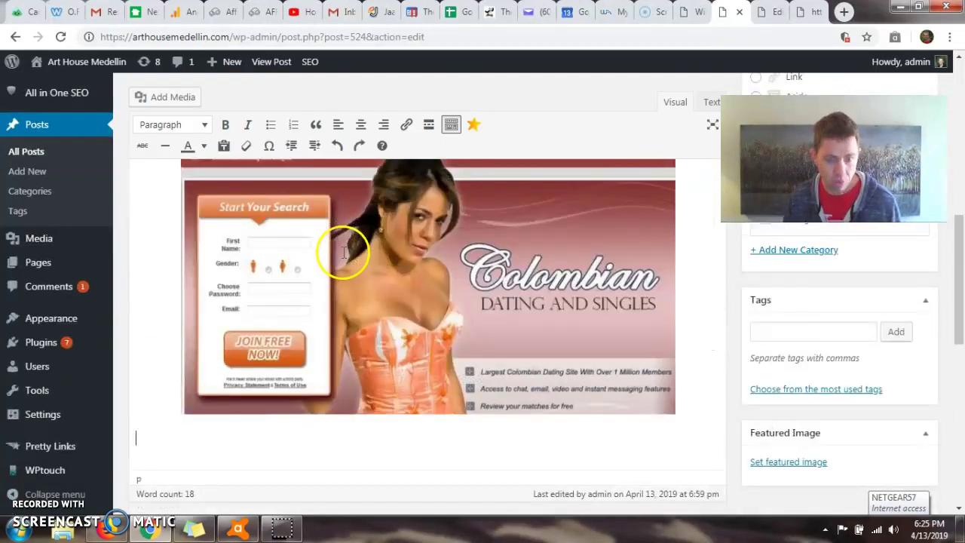
{"action": "left_click", "coordinate": [708, 102]}
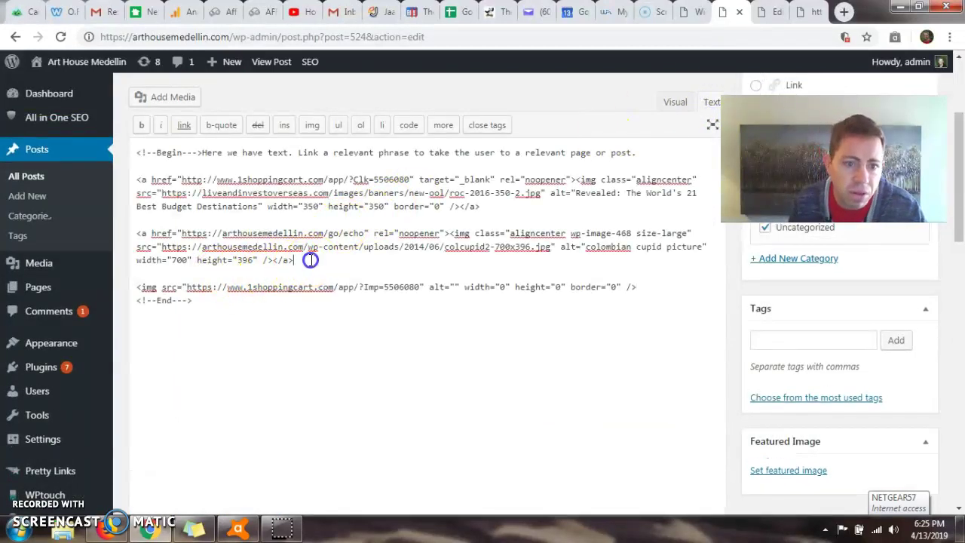
{"action": "left_click_drag", "start_coordinate": [309, 259], "coordinate": [154, 219]}
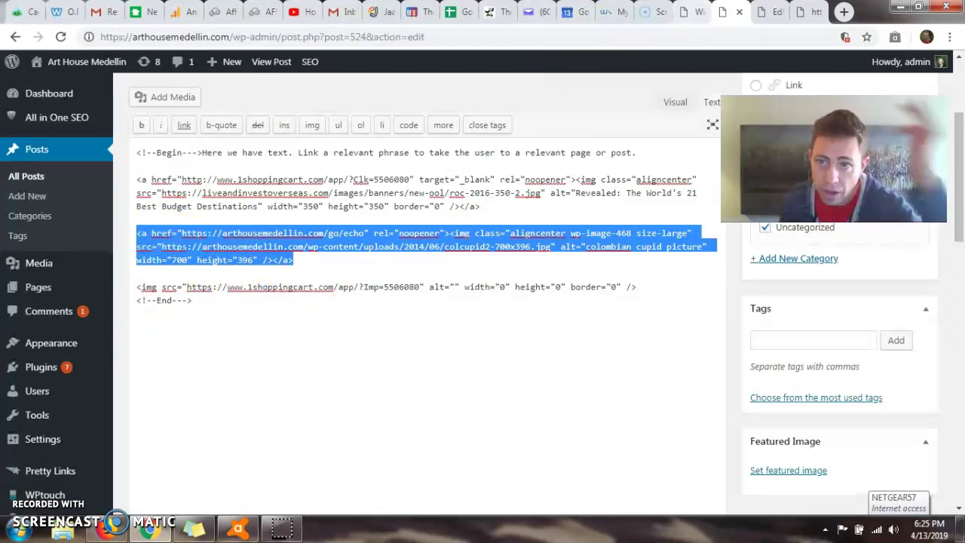
Step: Return to the site's Widgets page and add a new Text widget at the top of the Primary Sidebar
{"action": "left_click", "coordinate": [689, 11]}
{"action": "scroll", "coordinate": [751, 293], "scroll_direction": "down", "scroll_amount": 1}
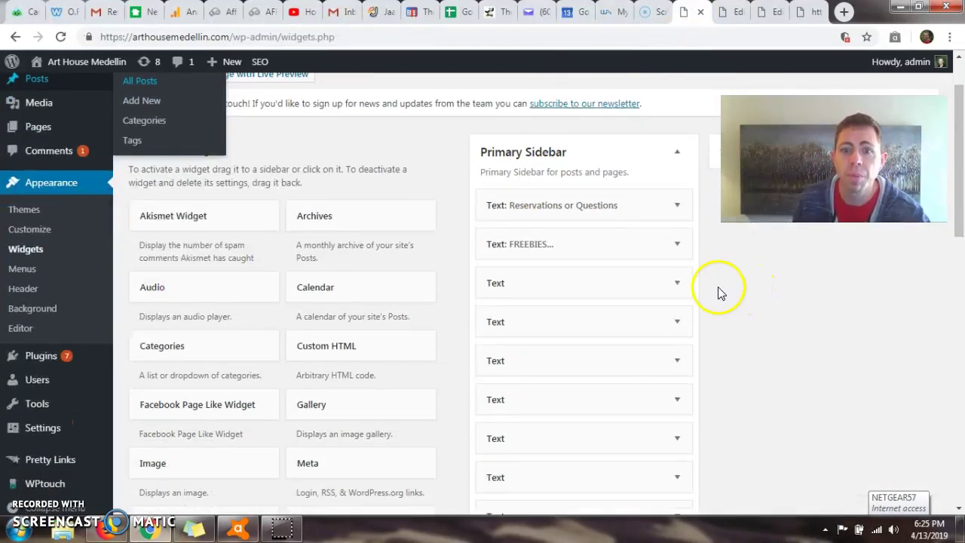
{"action": "scroll", "coordinate": [664, 282], "scroll_direction": "down", "scroll_amount": 2}
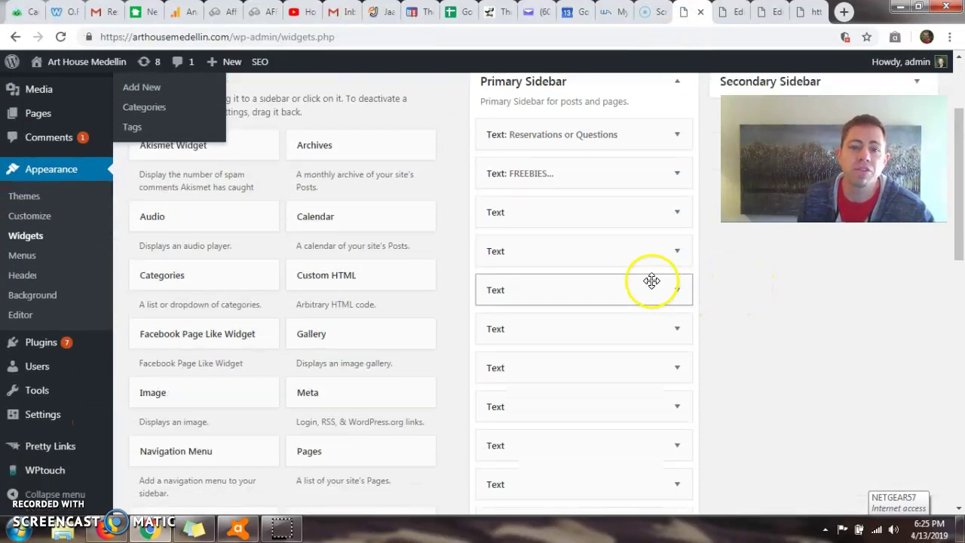
{"action": "scroll", "coordinate": [287, 260], "scroll_direction": "down", "scroll_amount": 3}
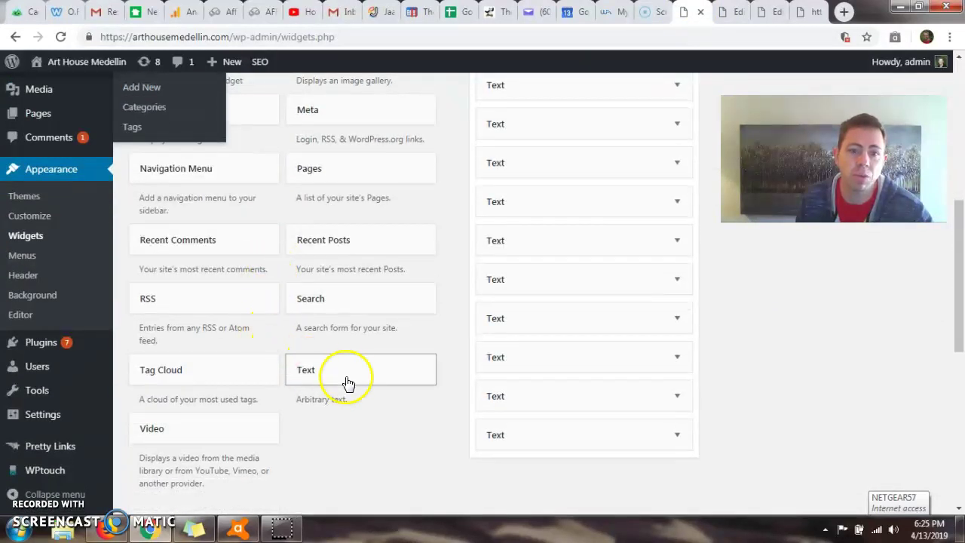
{"action": "left_click_drag", "start_coordinate": [350, 377], "coordinate": [552, 263]}
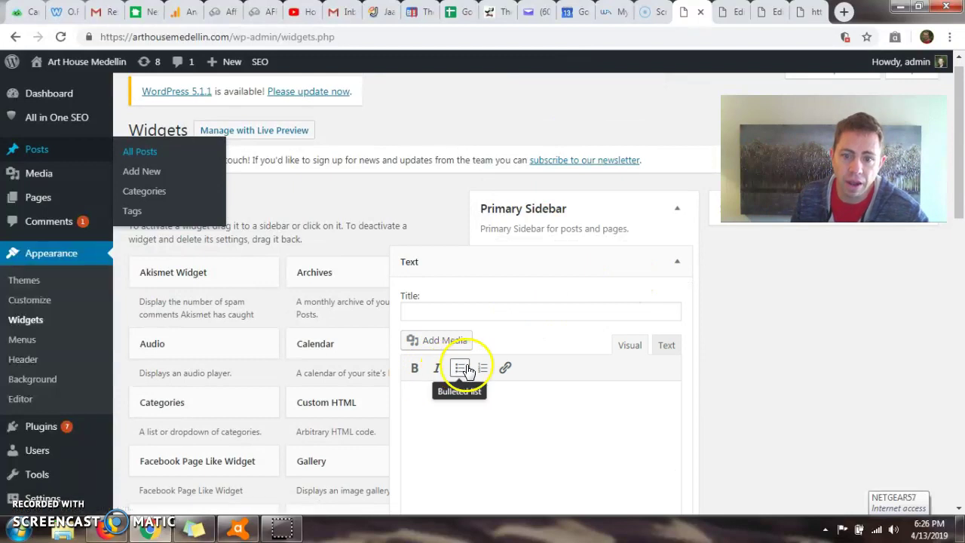
Step: Check the new text widget's HTML editing mode and switch its editor back to visual mode
{"action": "scroll", "coordinate": [635, 348], "scroll_direction": "down", "scroll_amount": 2}
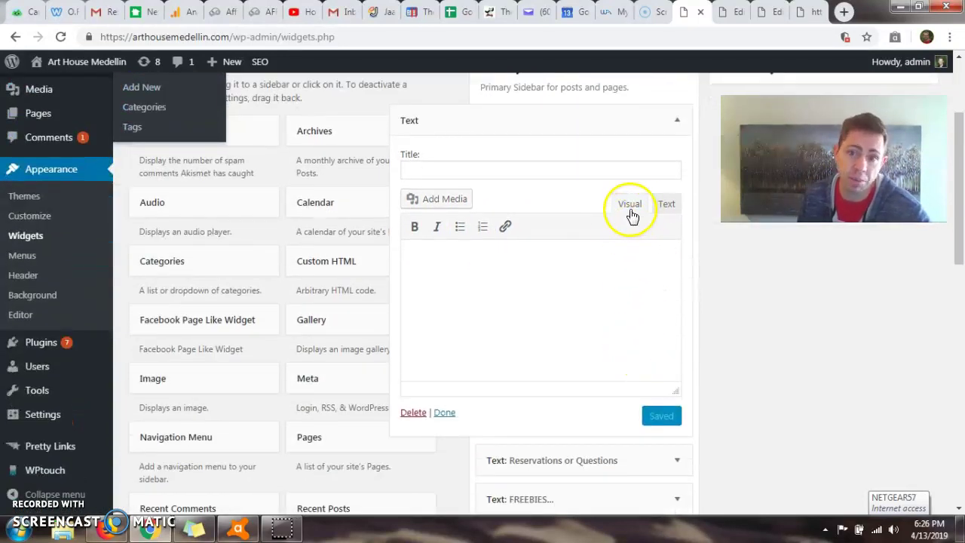
{"action": "left_click", "coordinate": [667, 205]}
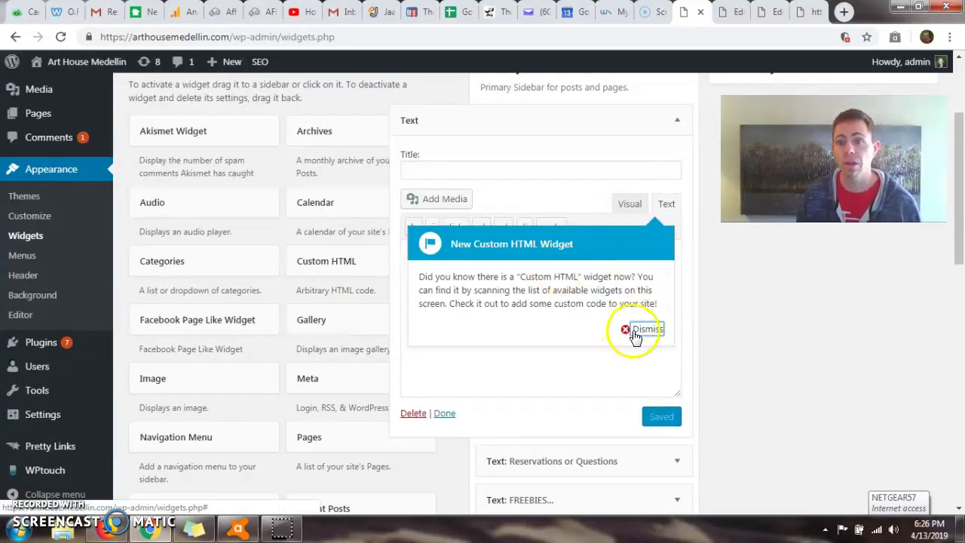
{"action": "left_click", "coordinate": [632, 203]}
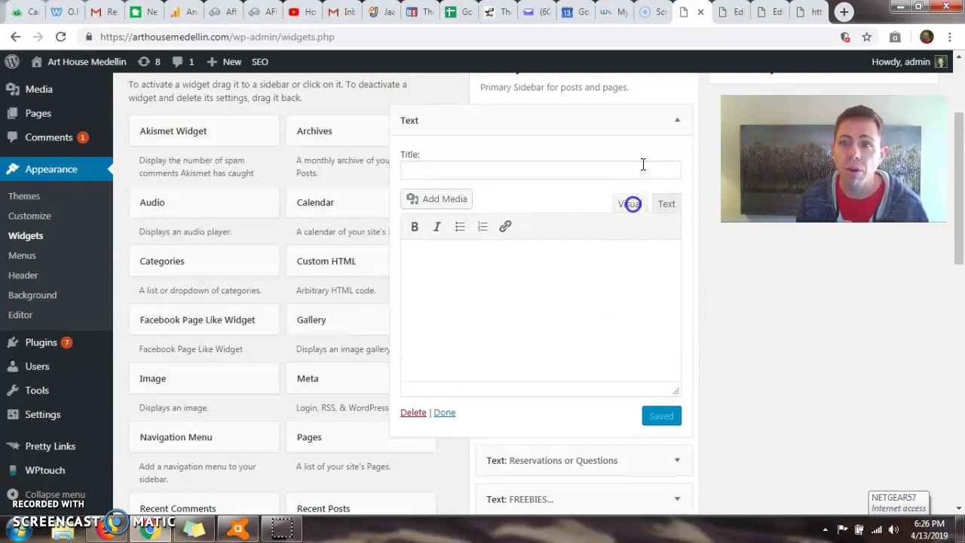
Step: Return to the draft post, show it in visual mode, and copy the linked Colombian Cupid image
{"action": "left_click", "coordinate": [728, 13]}
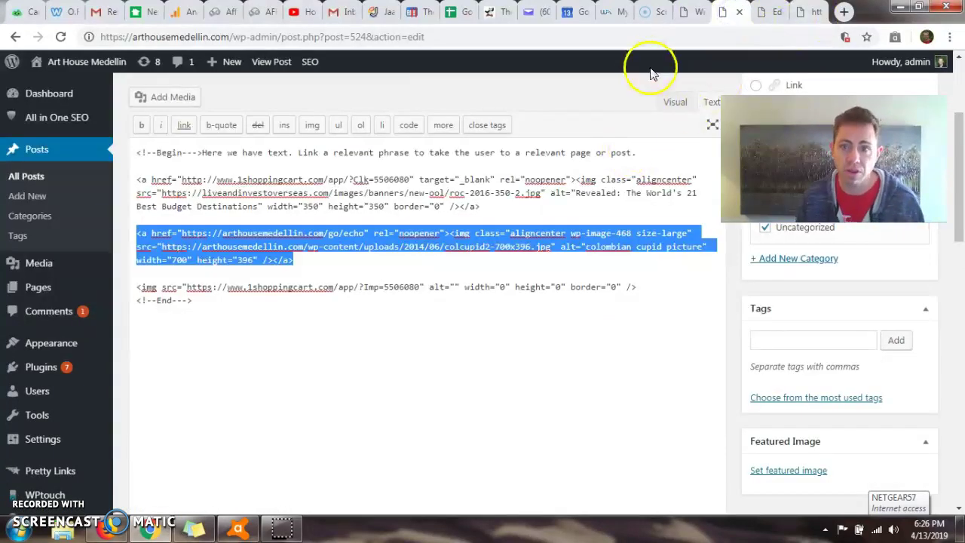
{"action": "left_click", "coordinate": [675, 101]}
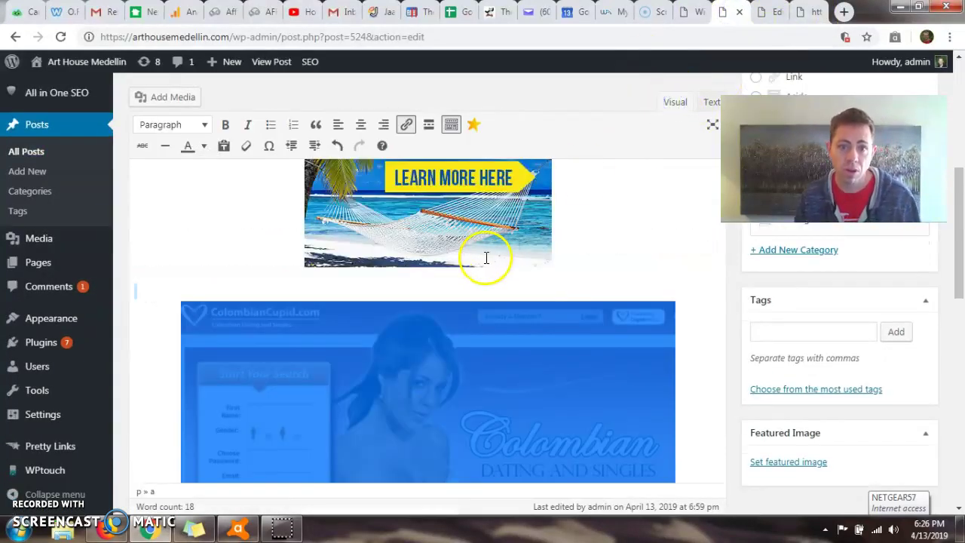
{"action": "scroll", "coordinate": [489, 248], "scroll_direction": "down", "scroll_amount": 3}
{"action": "scroll", "coordinate": [489, 240], "scroll_direction": "up", "scroll_amount": 2}
{"action": "left_click", "coordinate": [470, 278]}
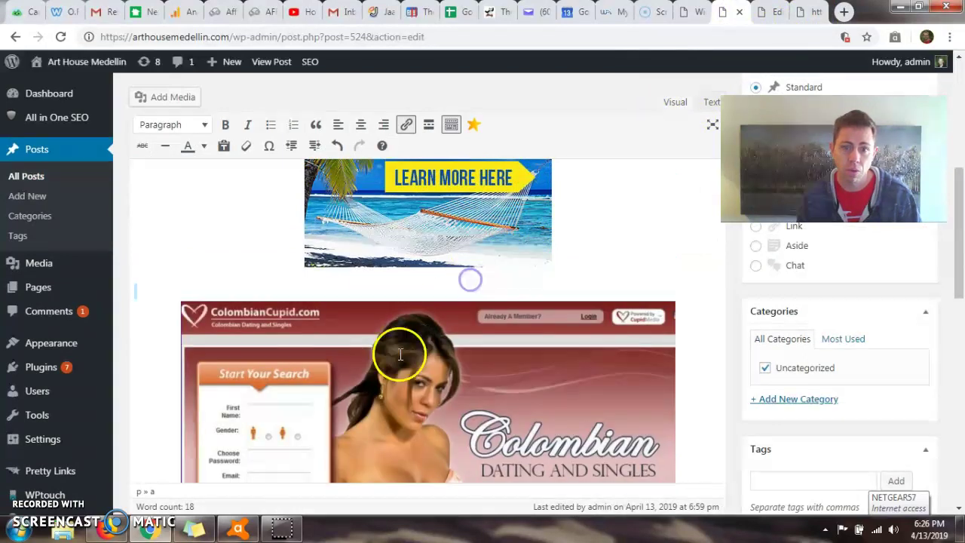
{"action": "left_click", "coordinate": [387, 369]}
{"action": "right_click", "coordinate": [389, 369]}
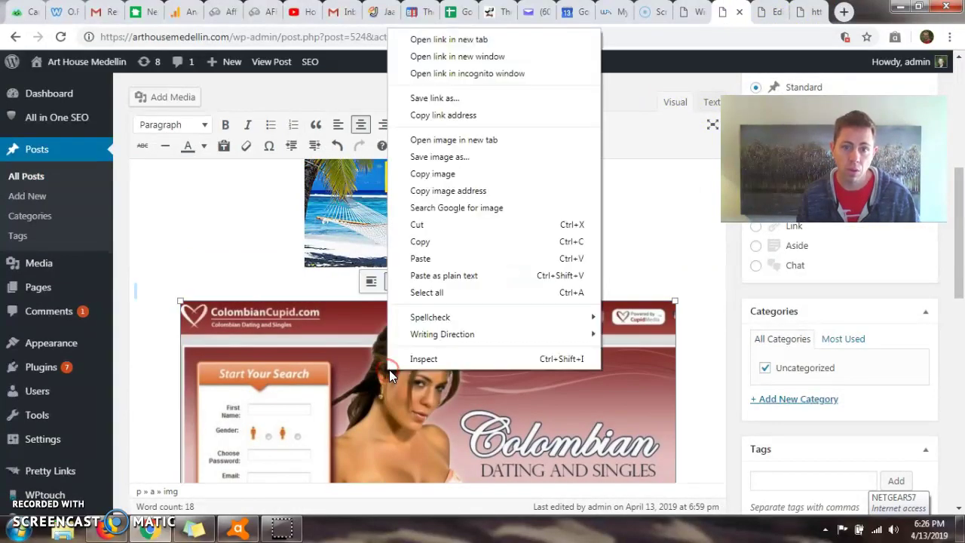
{"action": "left_click", "coordinate": [453, 243]}
Step: Go back to the Widgets page, paste the Colombian Cupid image into the new text widget's visual editor, and save the widget
{"action": "left_click", "coordinate": [762, 12]}
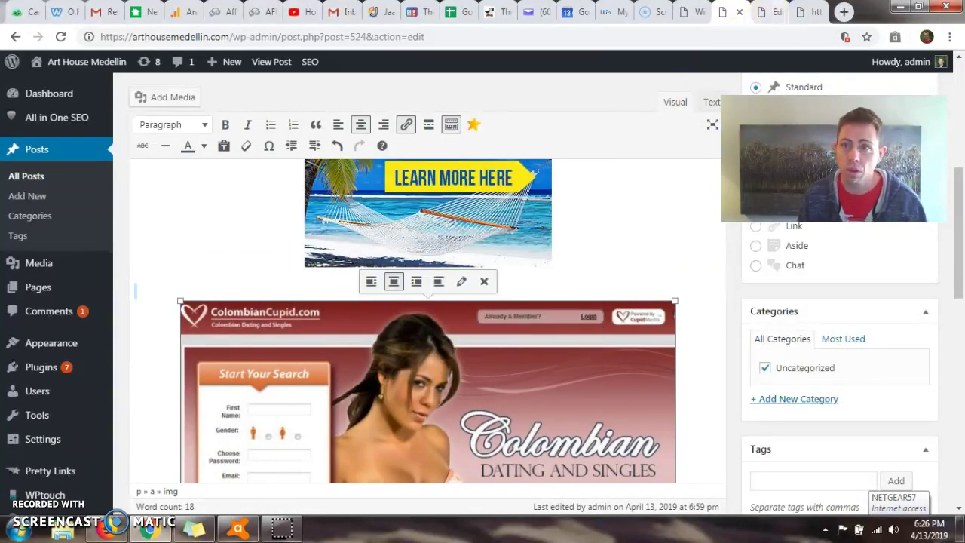
{"action": "scroll", "coordinate": [428, 339], "scroll_direction": "down", "scroll_amount": 1}
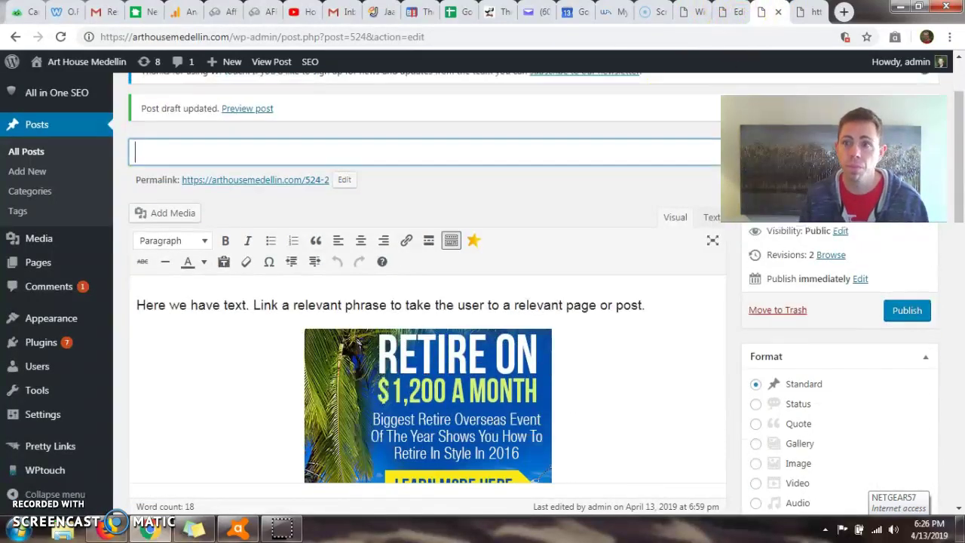
{"action": "left_click", "coordinate": [735, 13]}
{"action": "left_click", "coordinate": [762, 12]}
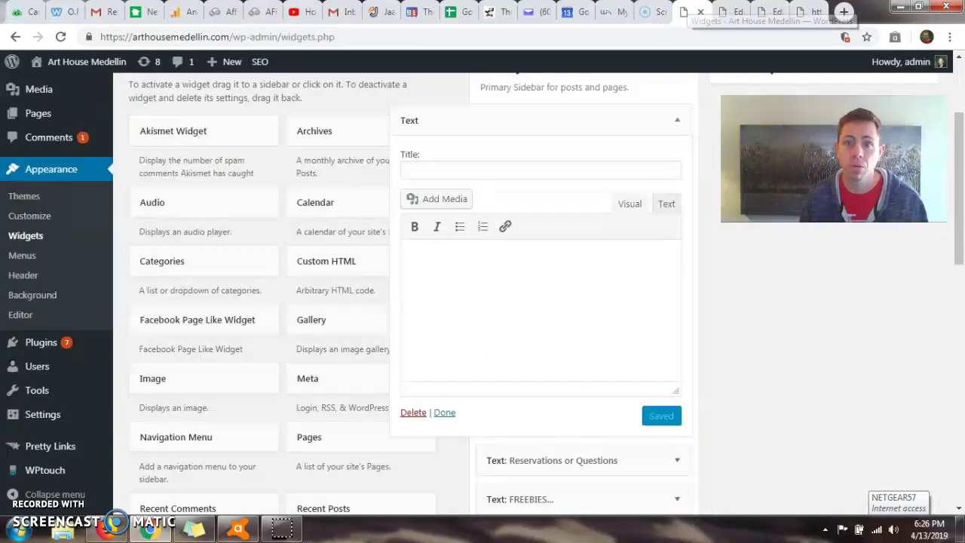
{"action": "left_click", "coordinate": [639, 203]}
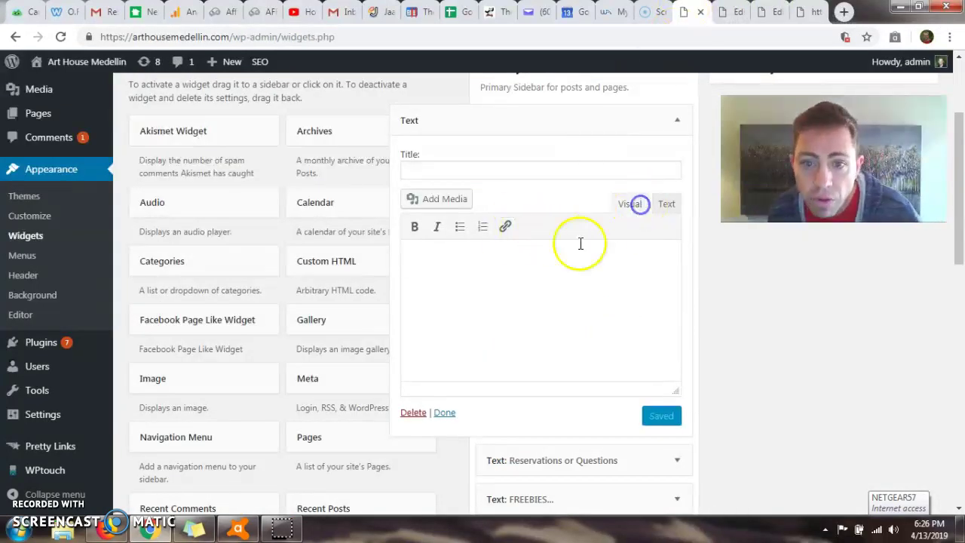
{"action": "left_click", "coordinate": [508, 256]}
{"action": "key", "text": "ctrl+v"}
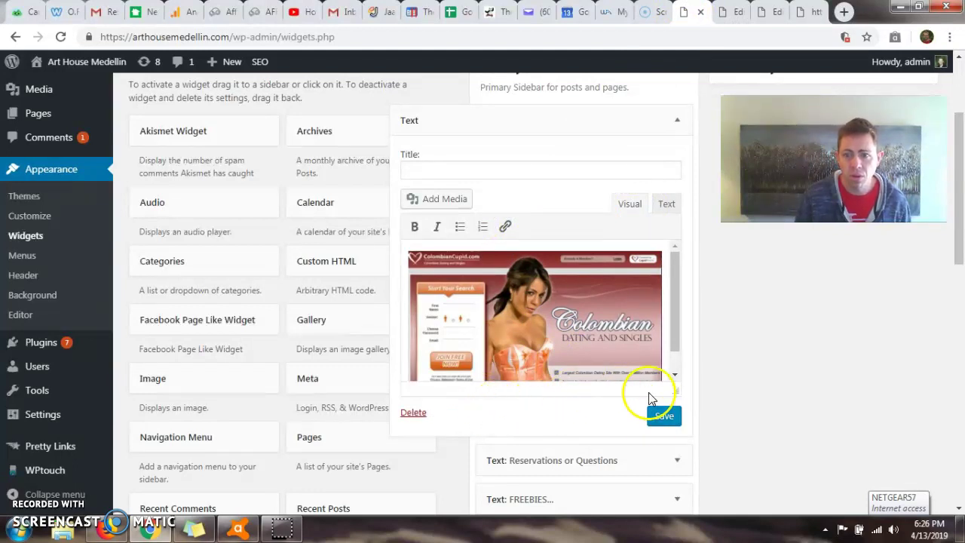
{"action": "left_click", "coordinate": [657, 424]}
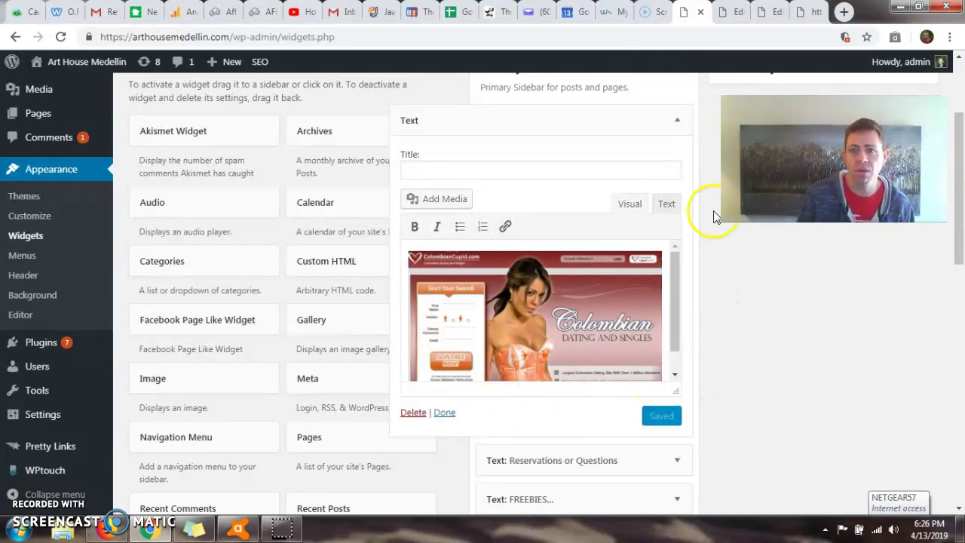
Step: Reload the post preview and follow the link of the Colombian Cupid image at the top of the sidebar
{"action": "left_click", "coordinate": [771, 13]}
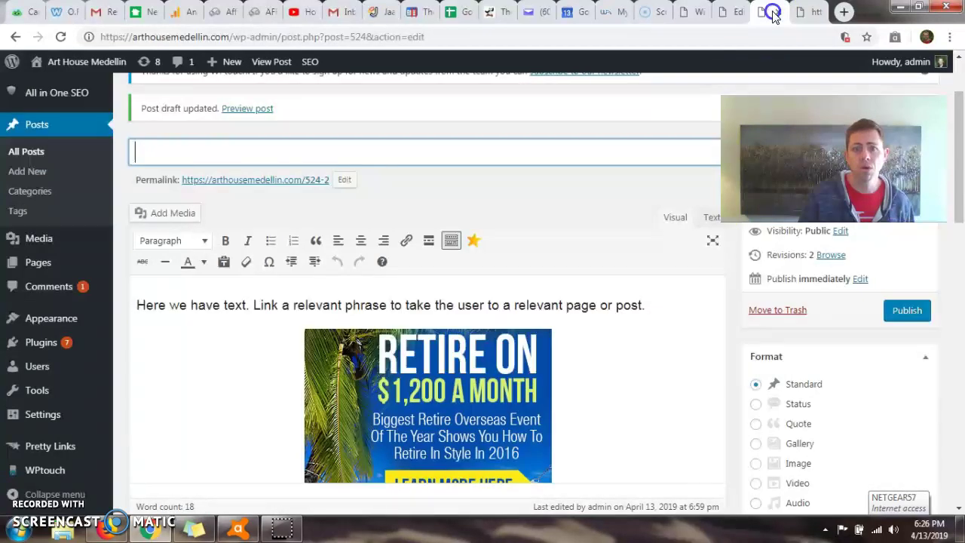
{"action": "left_click", "coordinate": [729, 12]}
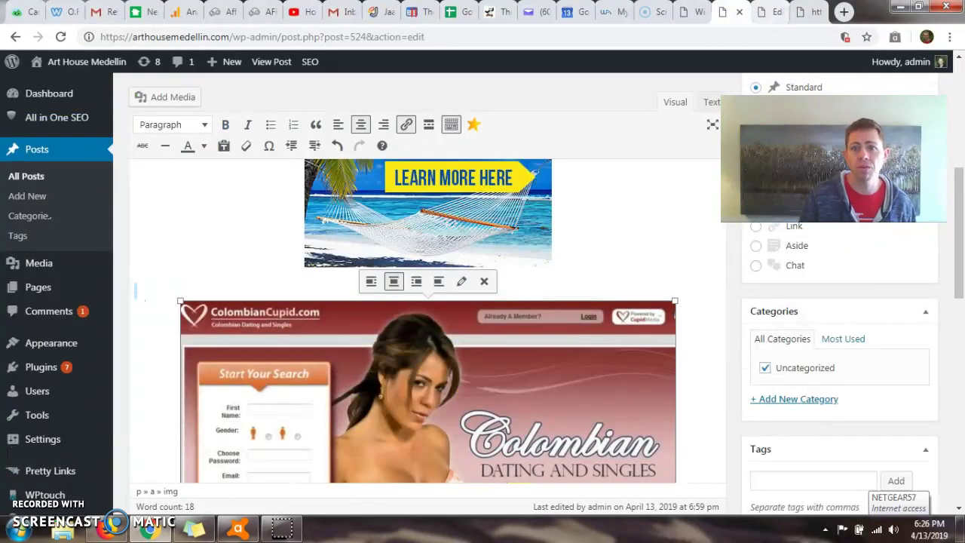
{"action": "left_click", "coordinate": [807, 12]}
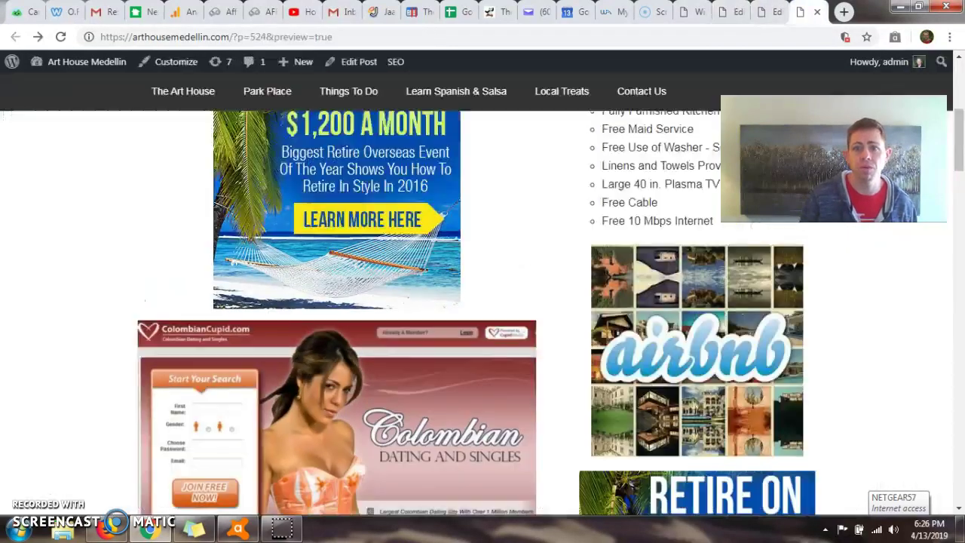
{"action": "left_click", "coordinate": [61, 37]}
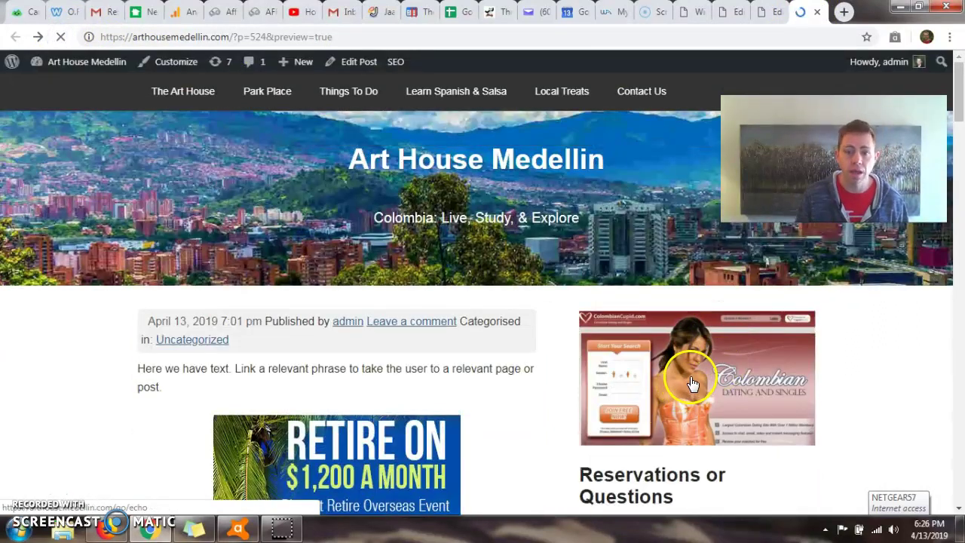
{"action": "left_click", "coordinate": [692, 385]}
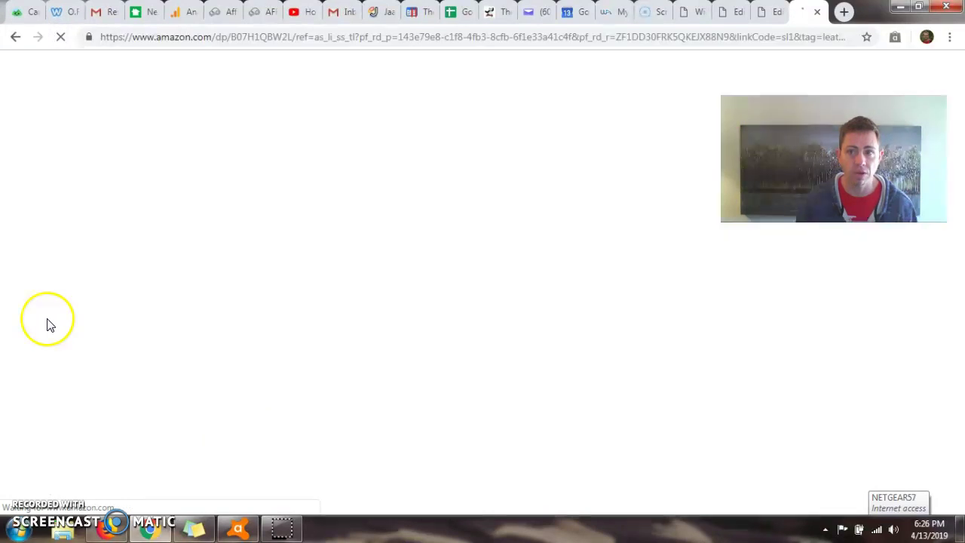